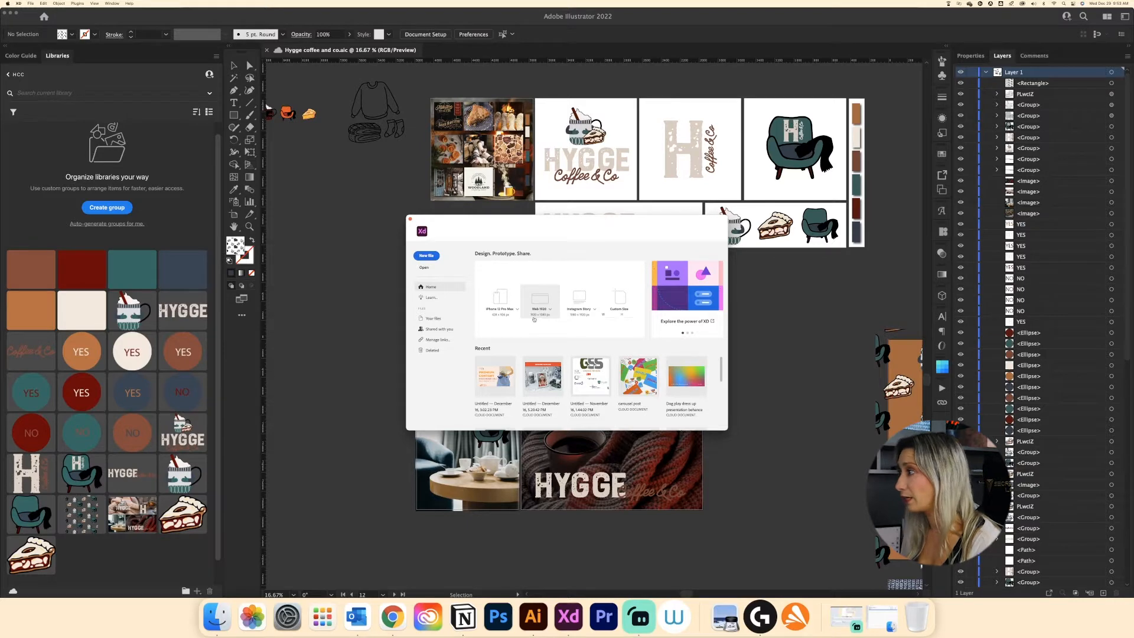
# - Create a new Web 1920 document, then enlarge and reposition its window on the screen
pyautogui.click(539, 298)
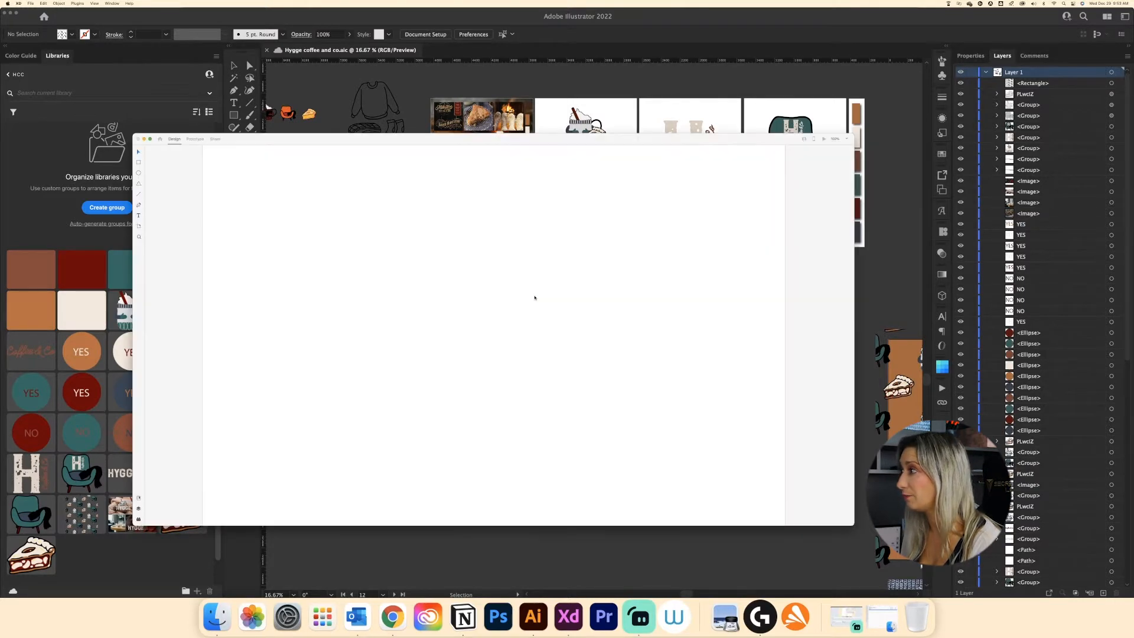
pyautogui.moveTo(854, 523); pyautogui.dragTo(970, 613)
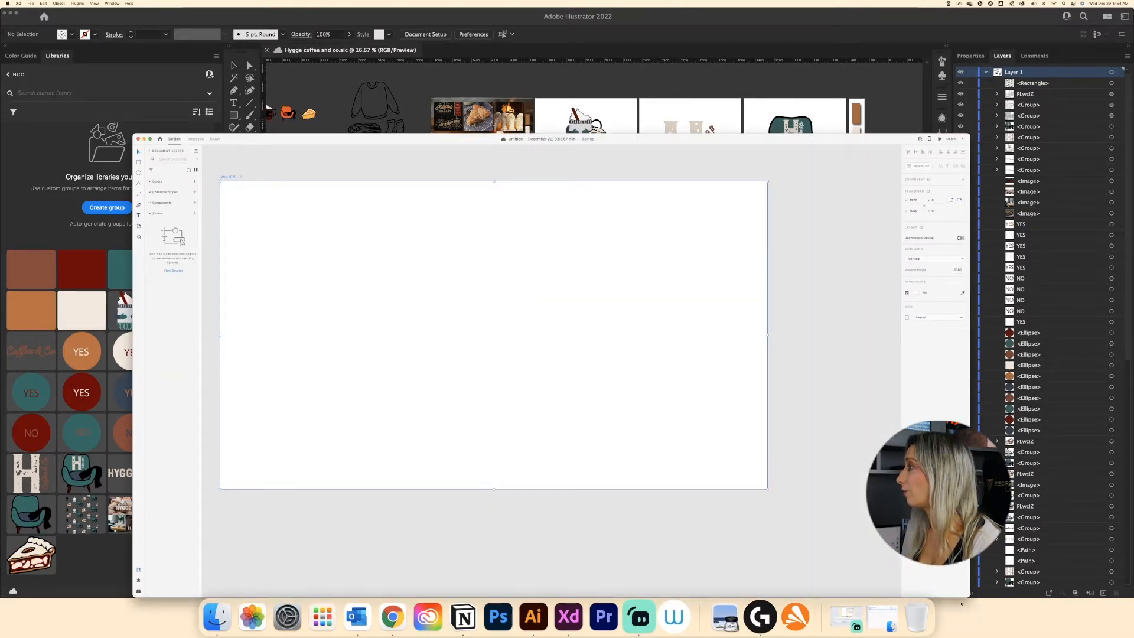
pyautogui.moveTo(671, 140); pyautogui.dragTo(647, 77)
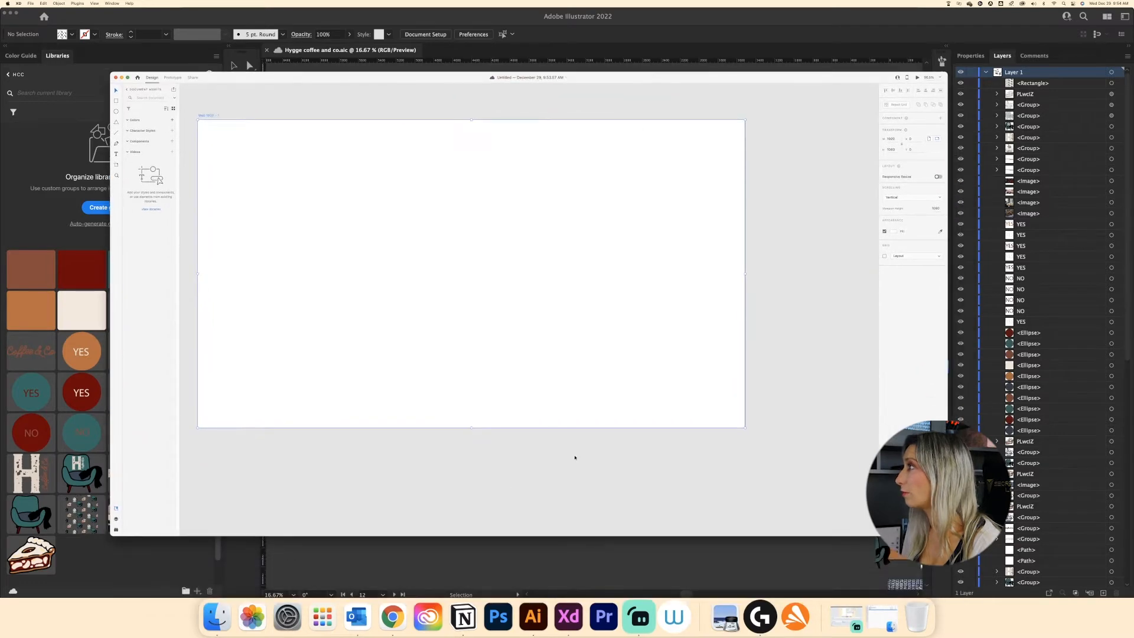
# - Check the artboard sizes in the Notion notes and add a 1375 × 1080 artboard named Thumbnail beside the first artboard
pyautogui.click(464, 617)
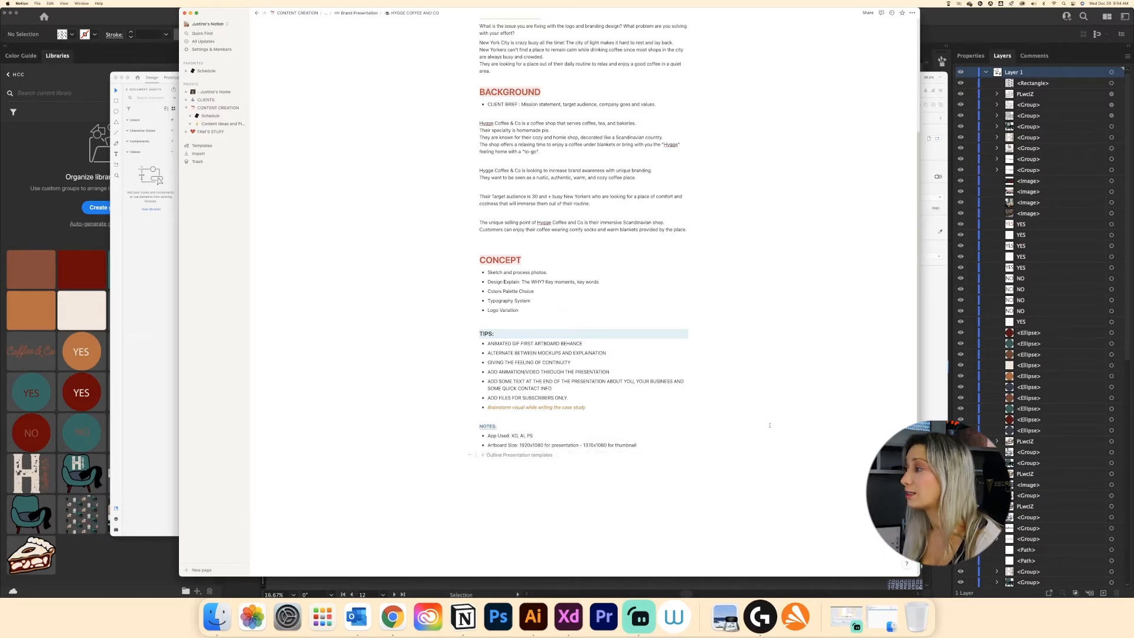
pyautogui.click(926, 386)
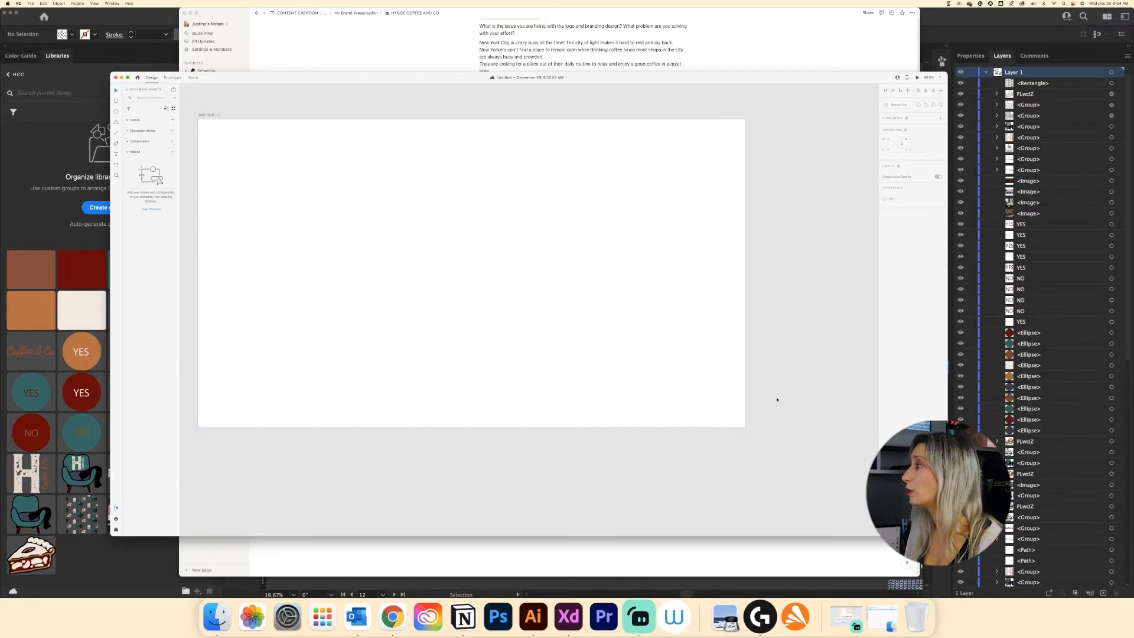
pyautogui.scroll(-3, 768, 400)
pyautogui.moveTo(764, 400); pyautogui.dragTo(660, 401)
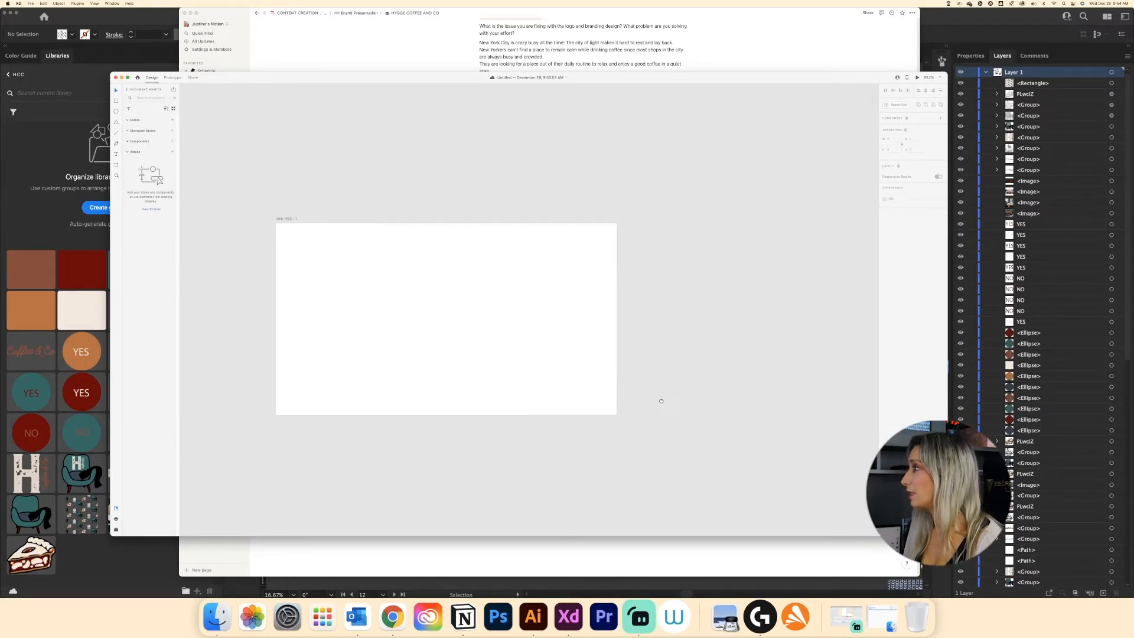
pyautogui.click(117, 167)
pyautogui.moveTo(639, 227); pyautogui.dragTo(794, 337)
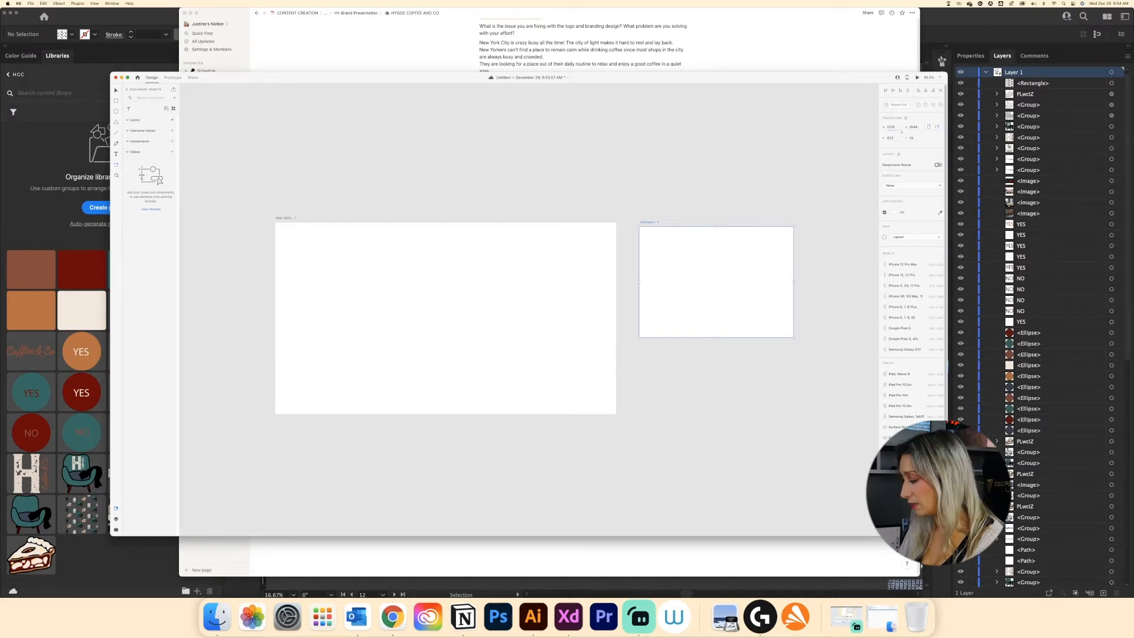
pyautogui.press('Tab')
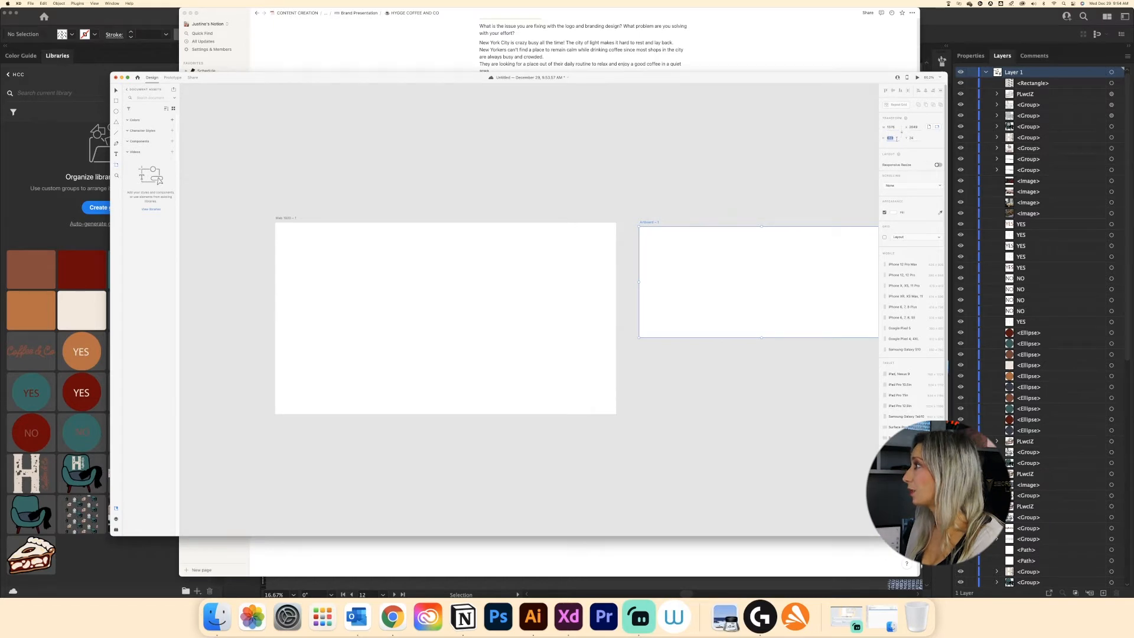
pyautogui.click(862, 184)
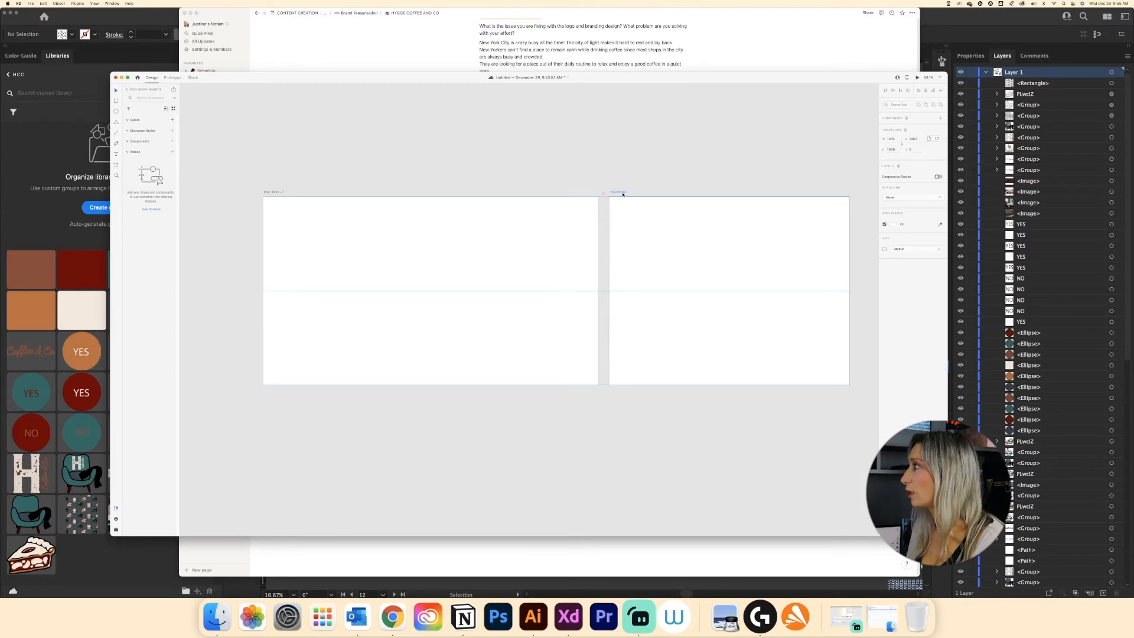
# - Switch to Chrome and open the children's clothing brand identity project on Behance as a layout reference
pyautogui.click(507, 427)
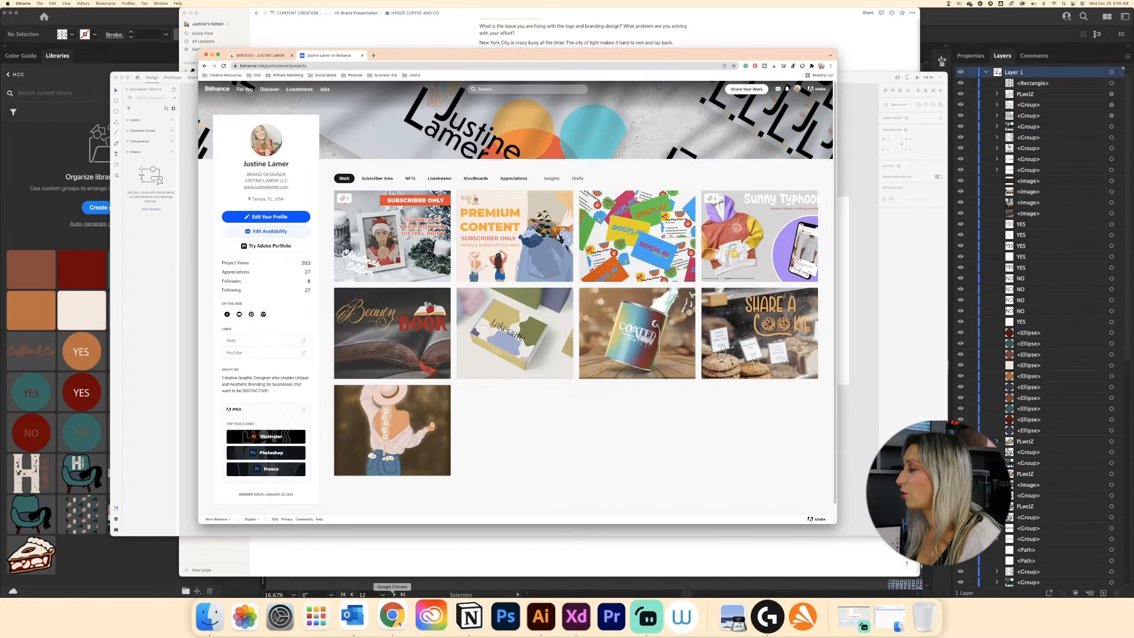
pyautogui.click(637, 236)
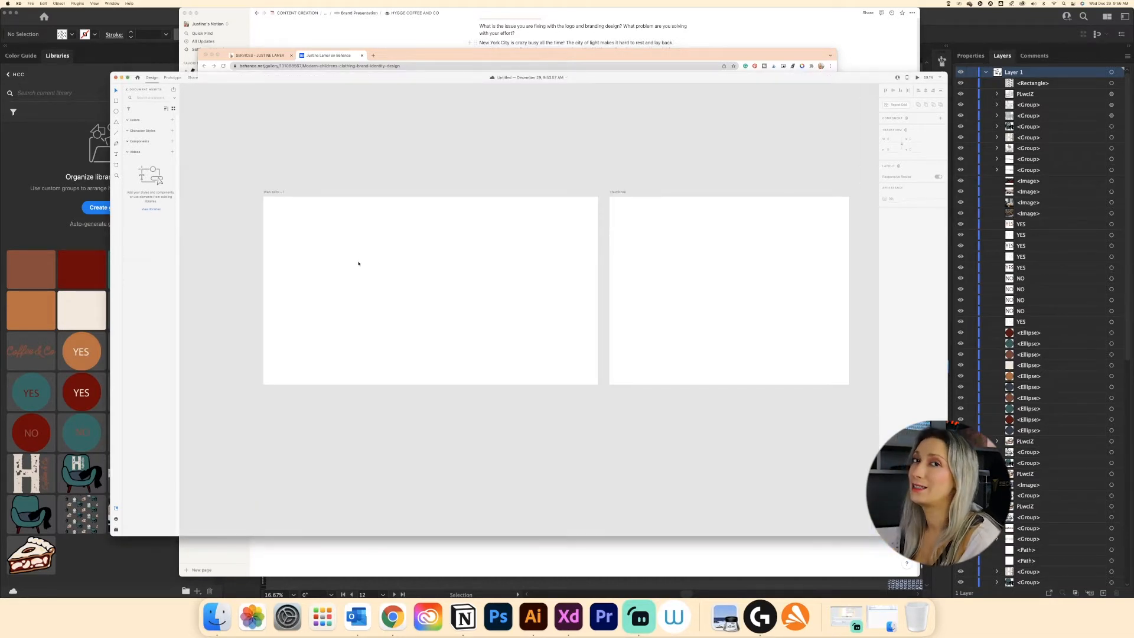
# - Duplicate the Web 1920 artboard directly below itself and fill the rectangle covering the first artboard with the library's dark red
pyautogui.click(116, 165)
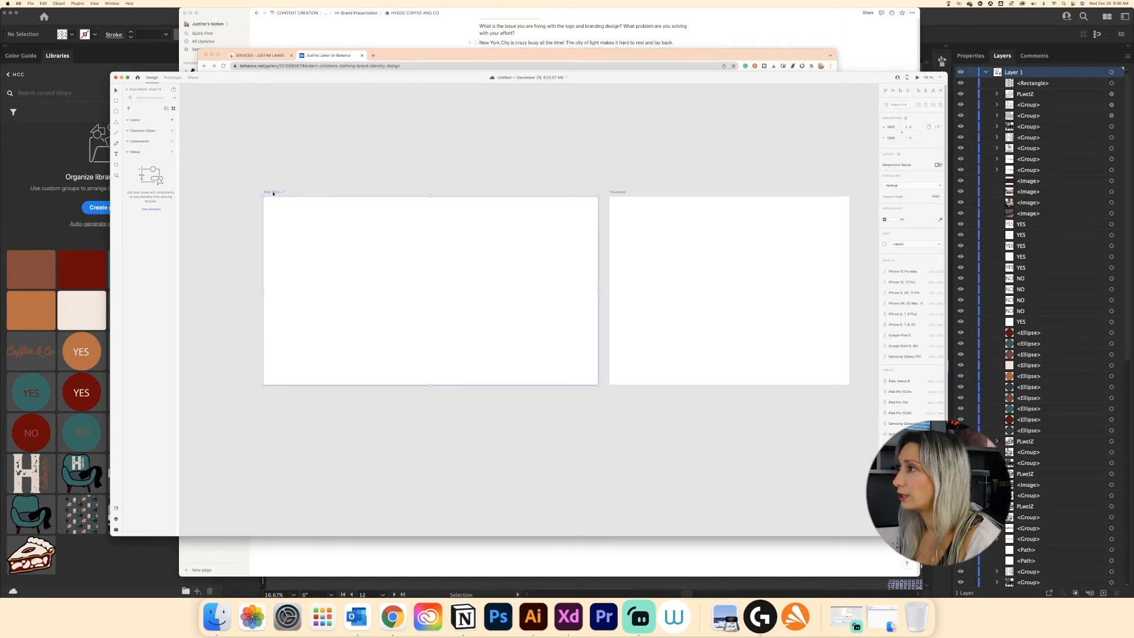
pyautogui.moveTo(272, 194); pyautogui.dragTo(273, 385)
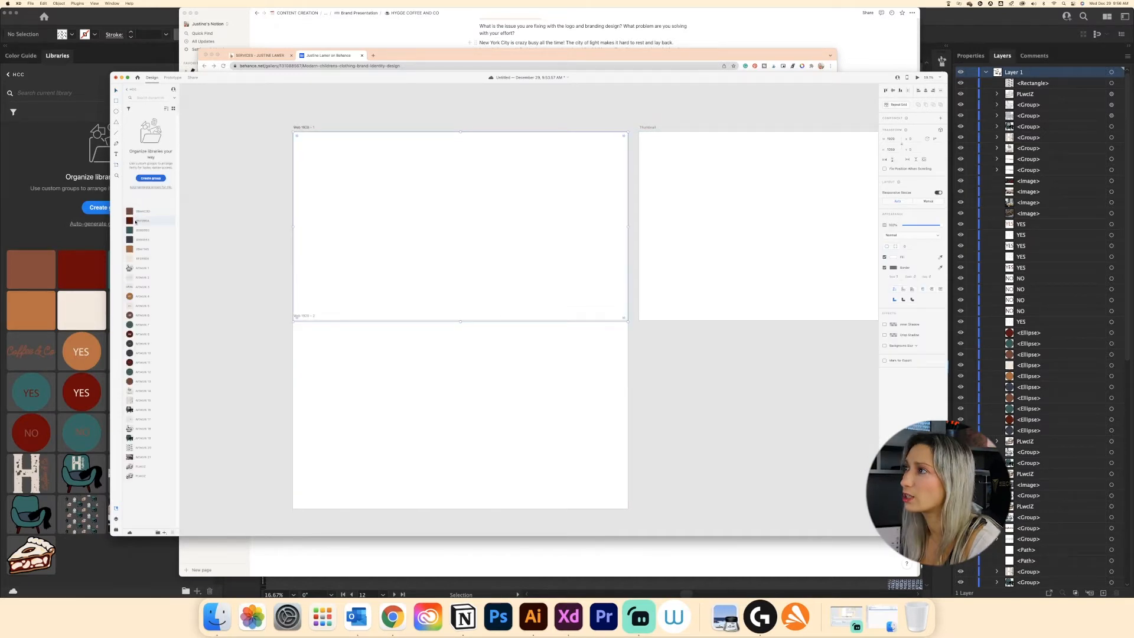
pyautogui.click(136, 221)
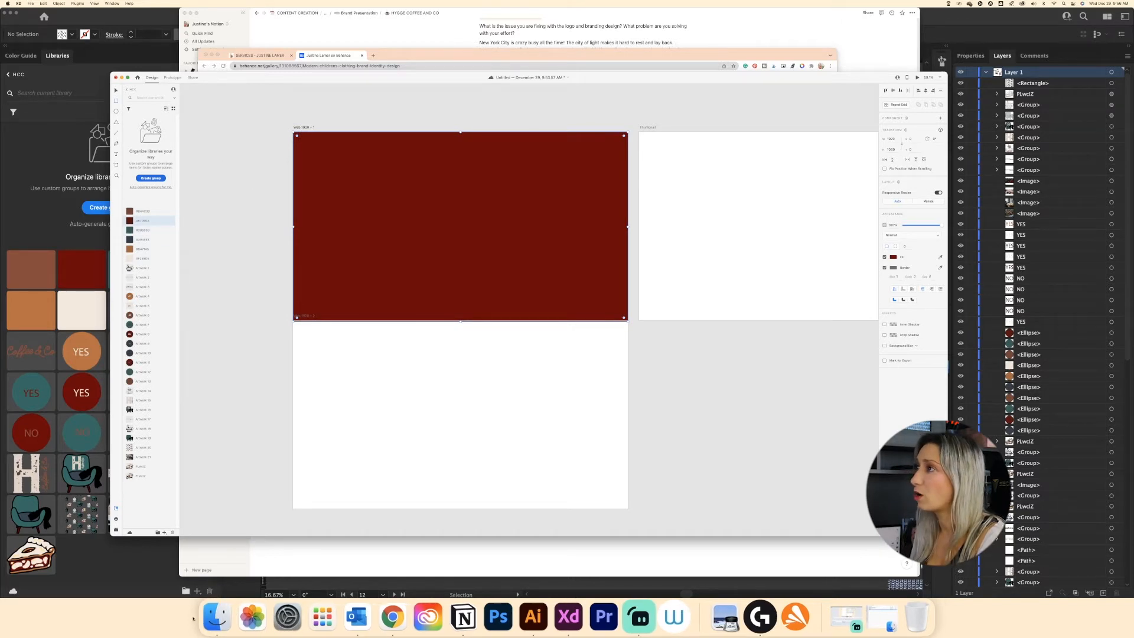
# - Preview the Hygge logo animation GIF in Finder and capture a screenshot of the assembled logo frame
pyautogui.click(214, 617)
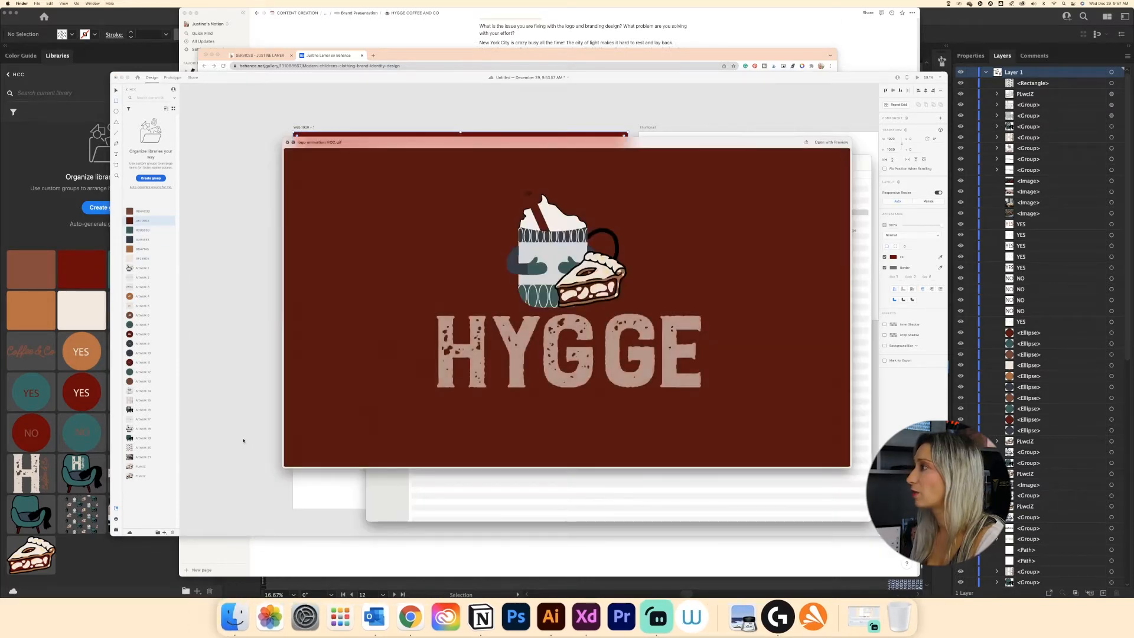
pyautogui.press('space')
pyautogui.press('space')
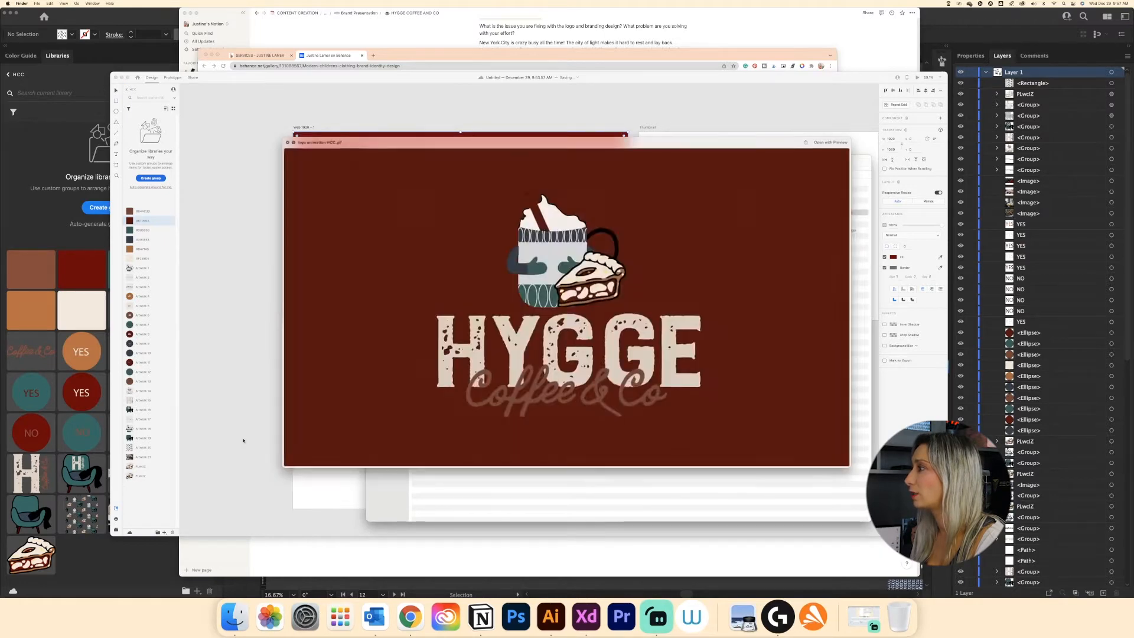
pyautogui.press('super+shift+4')
pyautogui.moveTo(283, 148); pyautogui.dragTo(669, 414)
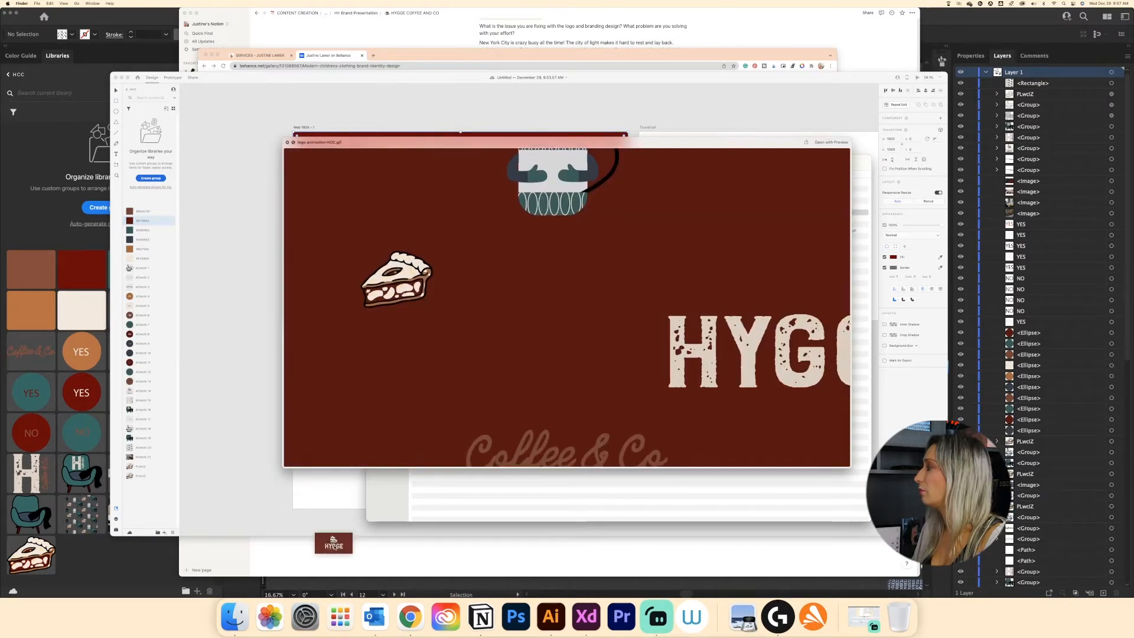
# - Place the captured logo frame on the second artboard and resize it to fill the artboard completely
pyautogui.moveTo(331, 542); pyautogui.dragTo(245, 329)
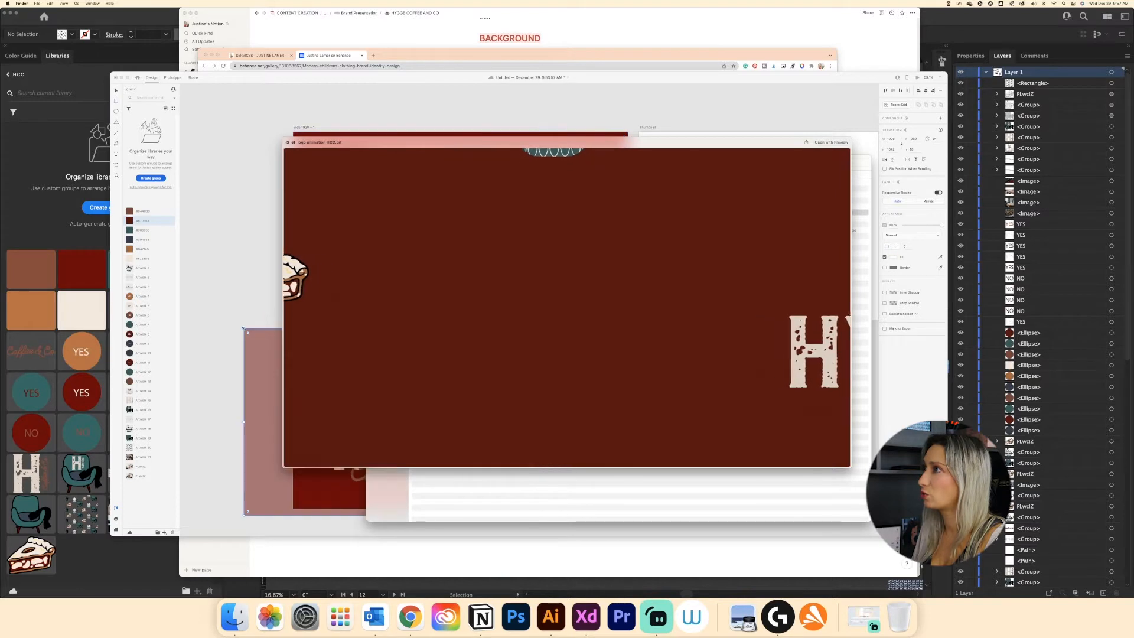
pyautogui.moveTo(411, 397); pyautogui.dragTo(454, 388)
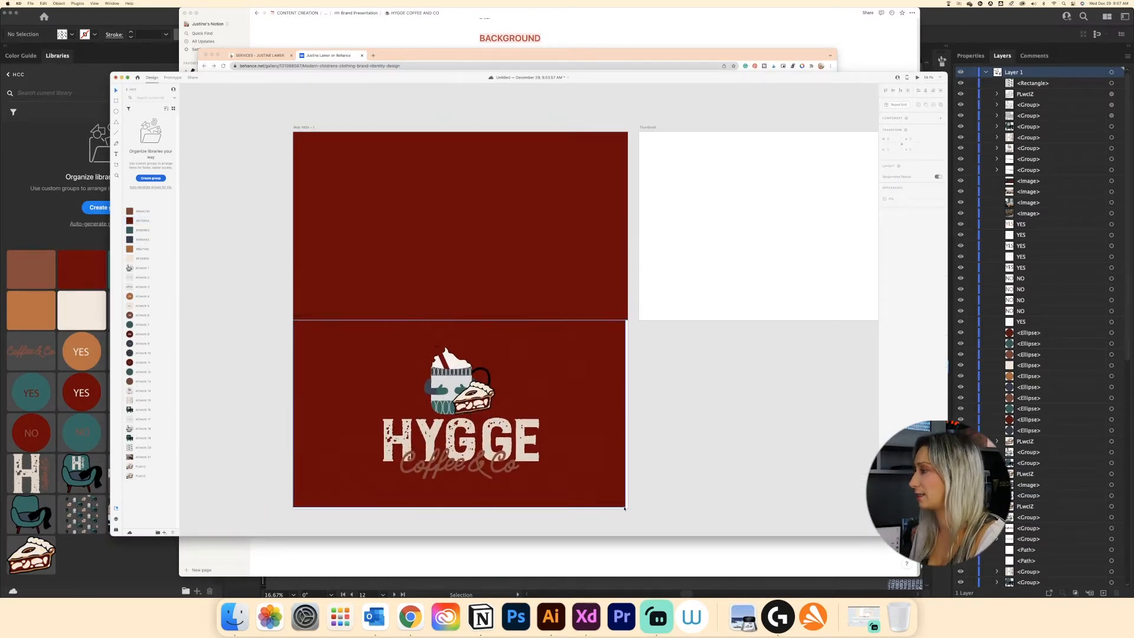
pyautogui.moveTo(624, 508); pyautogui.dragTo(627, 508)
pyautogui.click(222, 399)
pyautogui.hscroll(2, 623, 473)
pyautogui.hscroll(-2, 695, 506)
pyautogui.scroll(1, 695, 507)
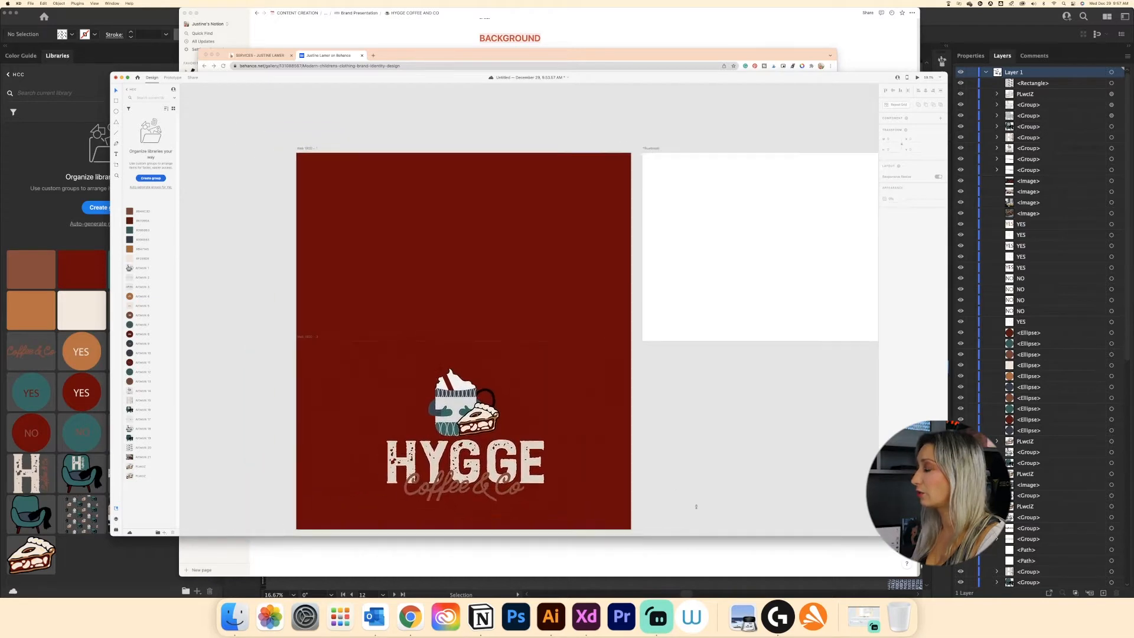
pyautogui.scroll(1, 696, 506)
pyautogui.hscroll(-1, 695, 506)
# - Style the caption below the first artboard's logo in Poppins Medium, with its fill sampled from the cream HYGGE lettering
pyautogui.click(446, 287)
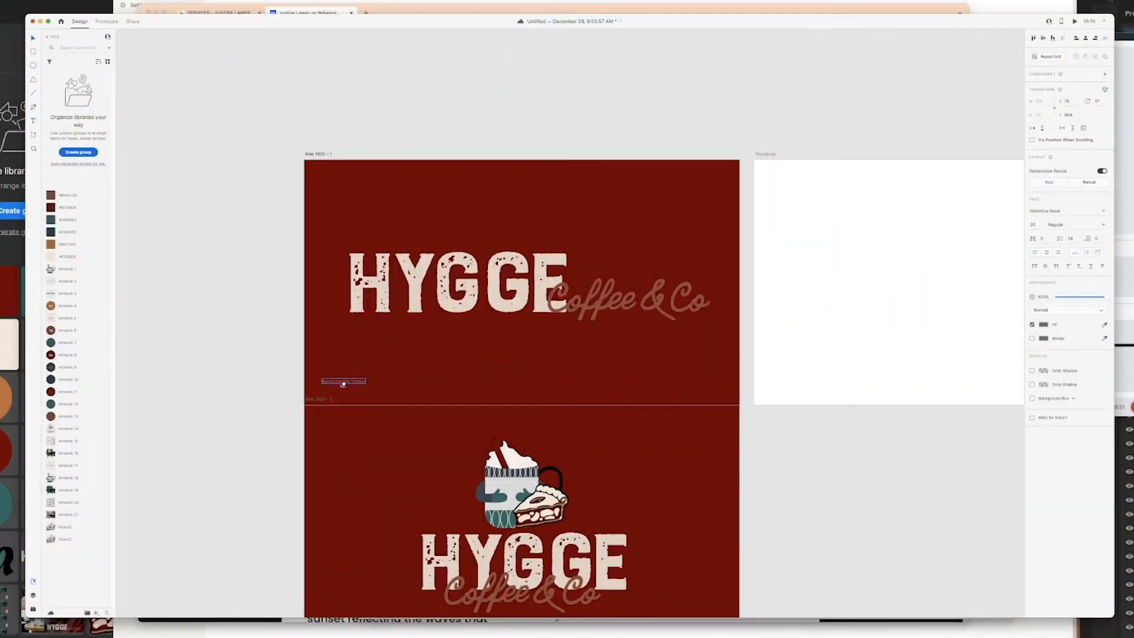
pyautogui.moveTo(362, 385); pyautogui.dragTo(359, 386)
pyautogui.press('i')
pyautogui.click(466, 291)
pyautogui.click(1063, 210)
pyautogui.write('Poppins')
pyautogui.press('Return')
pyautogui.click(1103, 224)
pyautogui.click(1063, 260)
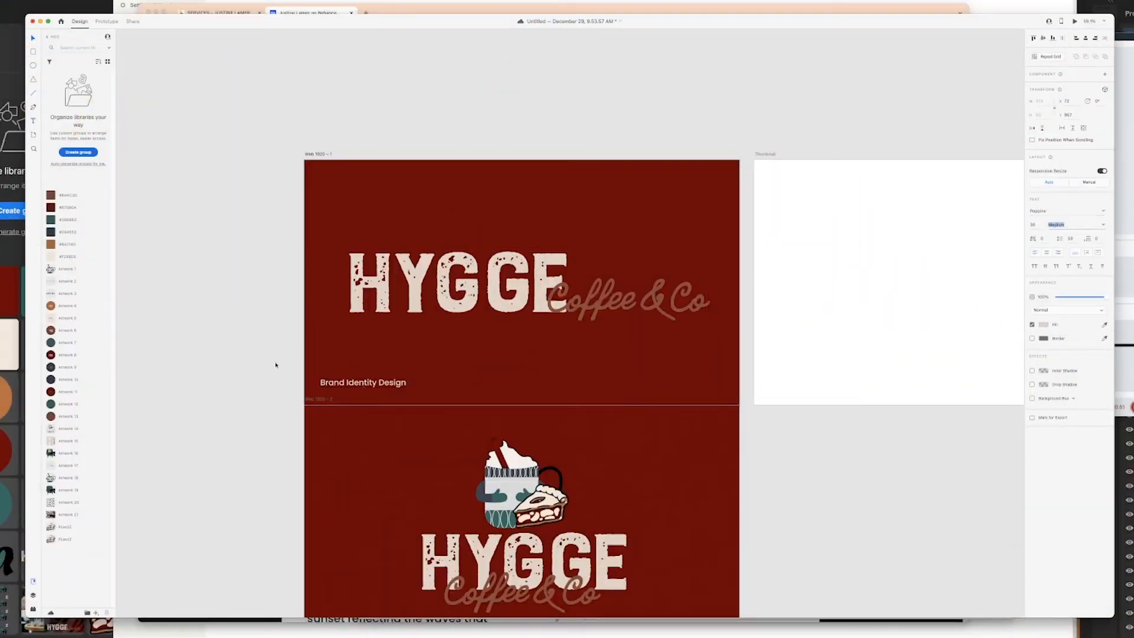
# - Add the captions "Food & Beverage", "Minimal but effective branding package" and "December 2021" along the first artboard's lower edge
pyautogui.doubleClick(463, 382)
pyautogui.write('Food & Beverage')
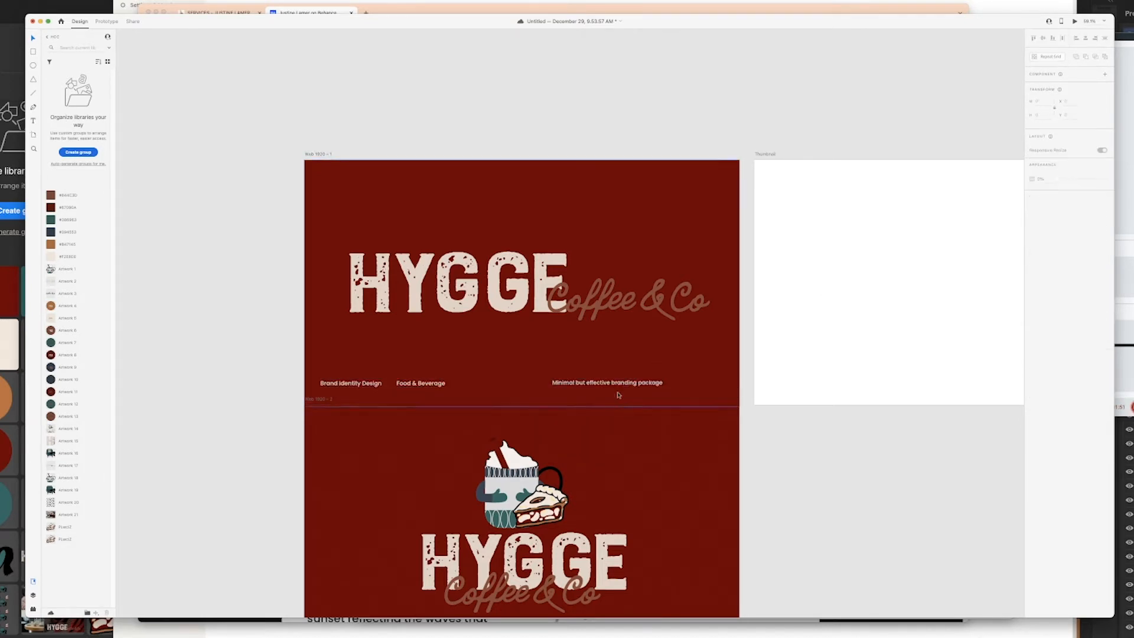
pyautogui.moveTo(617, 393); pyautogui.dragTo(722, 385)
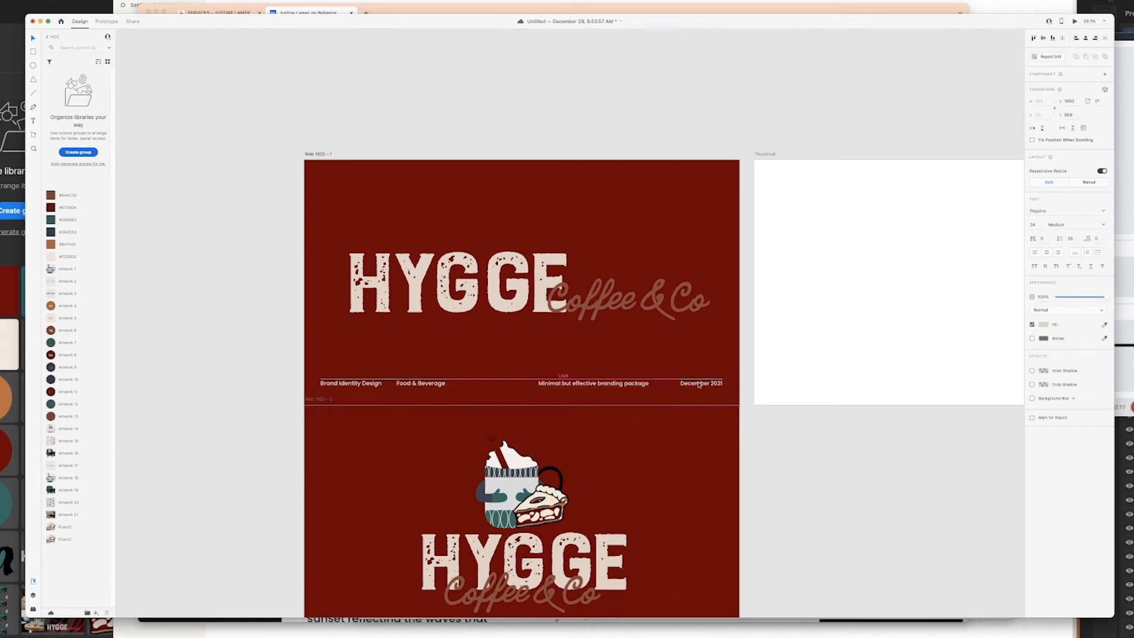
pyautogui.click(337, 451)
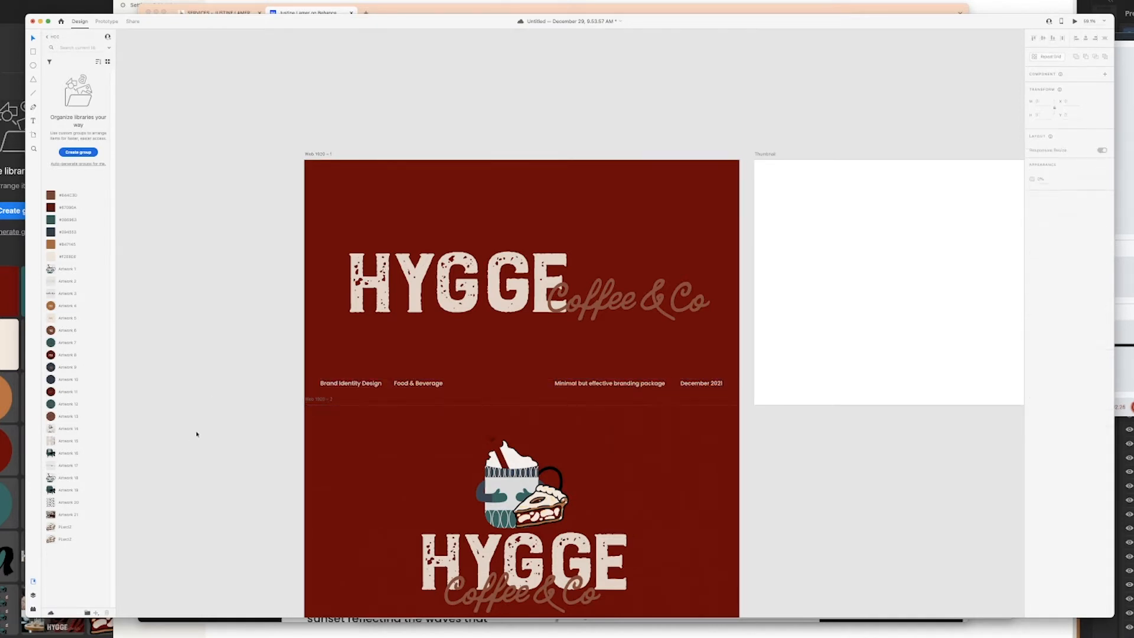
# - Select all four captions along the first artboard's lower edge and reduce their opacity to 50%
pyautogui.moveTo(196, 434); pyautogui.dragTo(817, 367)
pyautogui.press('5')
pyautogui.click(170, 382)
# - Adjust the coffee cup mockup image so that it fills the third artboard below the logo
pyautogui.scroll(-3, 463, 273)
pyautogui.scroll(-5, 462, 273)
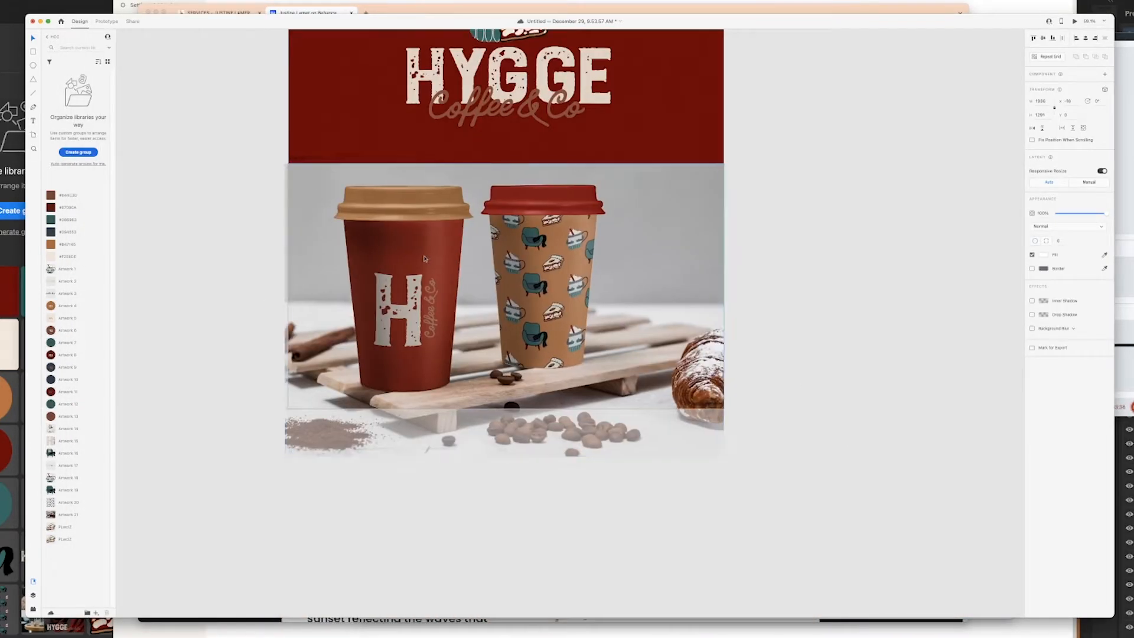
pyautogui.moveTo(506, 457)
pyautogui.mouseDown()
pyautogui.moveTo(506, 408)
pyautogui.moveTo(507, 461)
pyautogui.mouseUp()
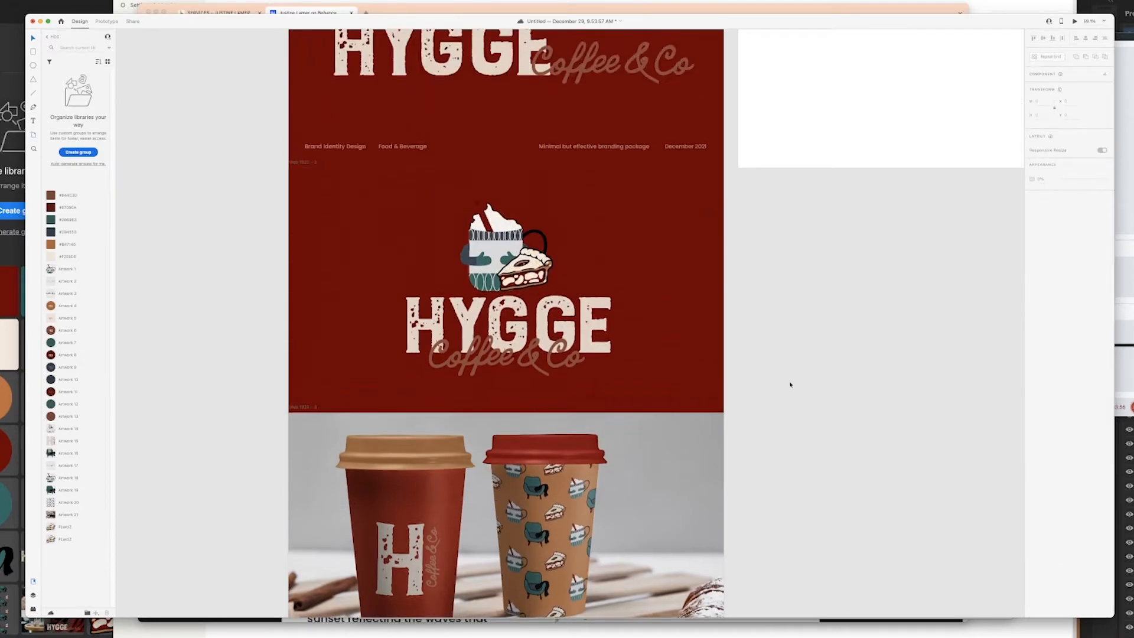
# - Shorten the artboard below the cup mockup and cover it with a rectangle in the library's dark red
pyautogui.scroll(4, 789, 384)
pyautogui.scroll(-3, 506, 296)
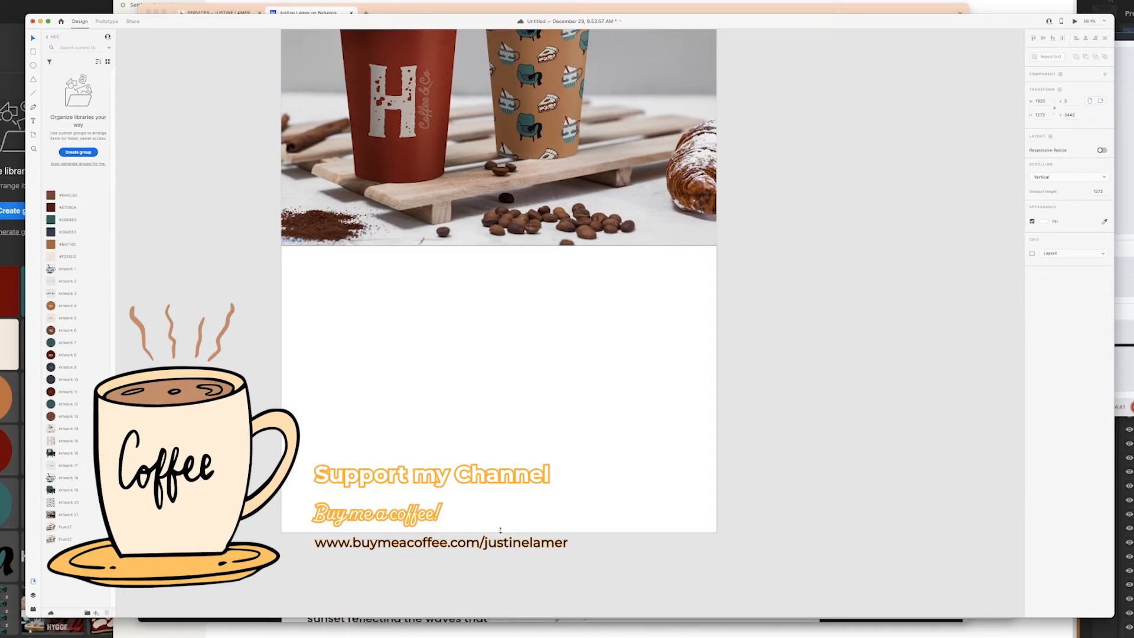
pyautogui.moveTo(502, 532); pyautogui.dragTo(502, 490)
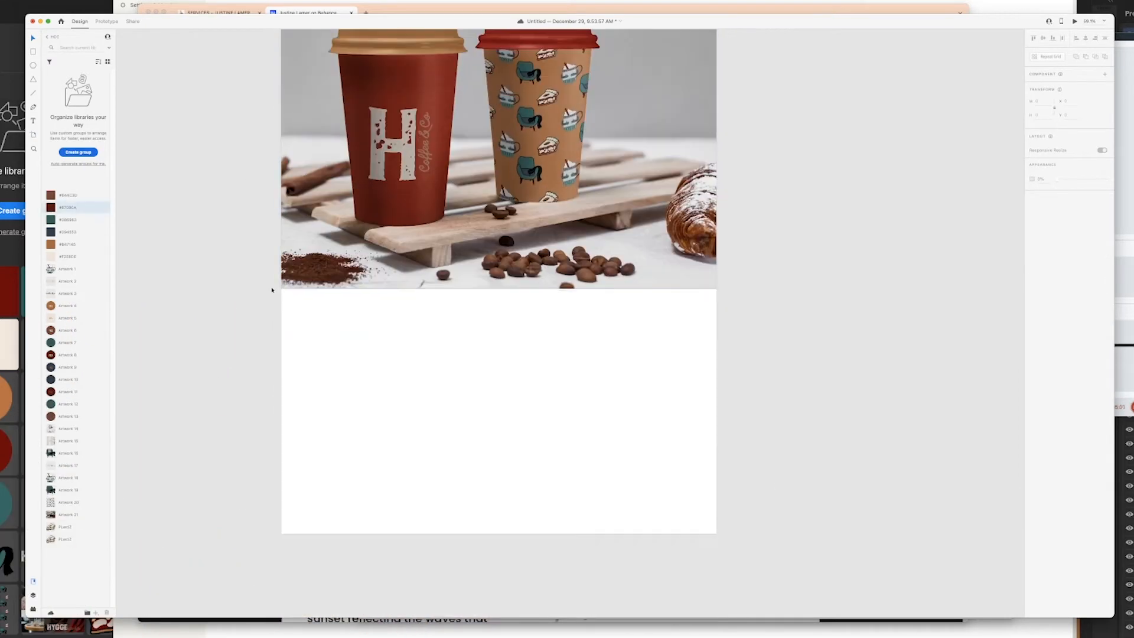
pyautogui.moveTo(277, 289); pyautogui.dragTo(724, 536)
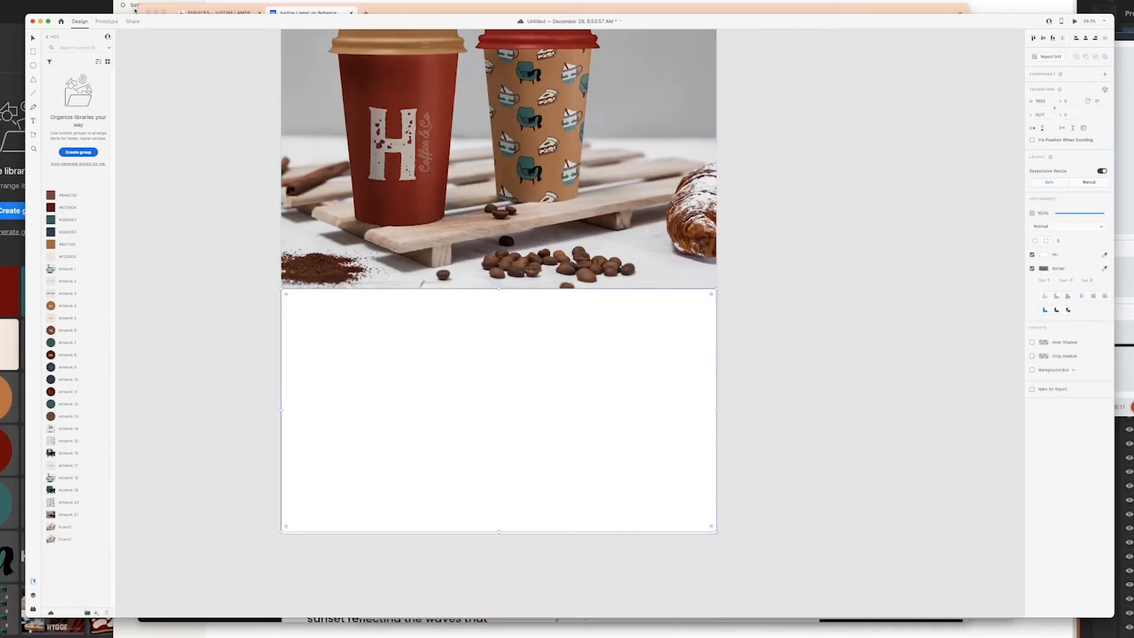
pyautogui.click(51, 208)
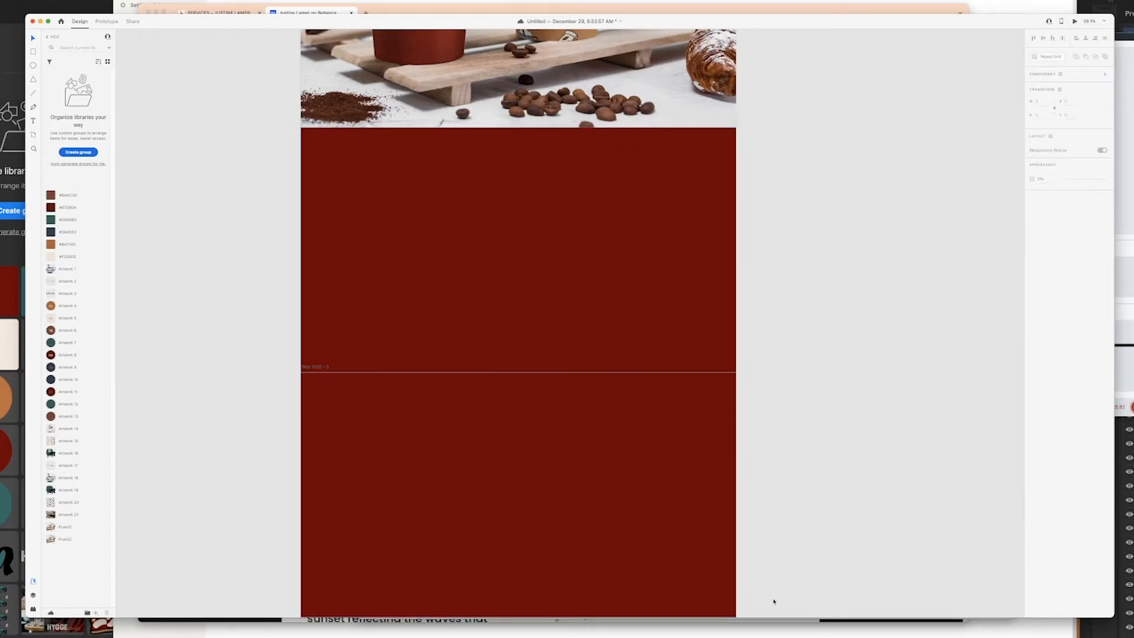
# - Add the heading "PROBLEM STATEMENT" and the mug illustration on the dark red artboard below the cup mockup
pyautogui.click(648, 304)
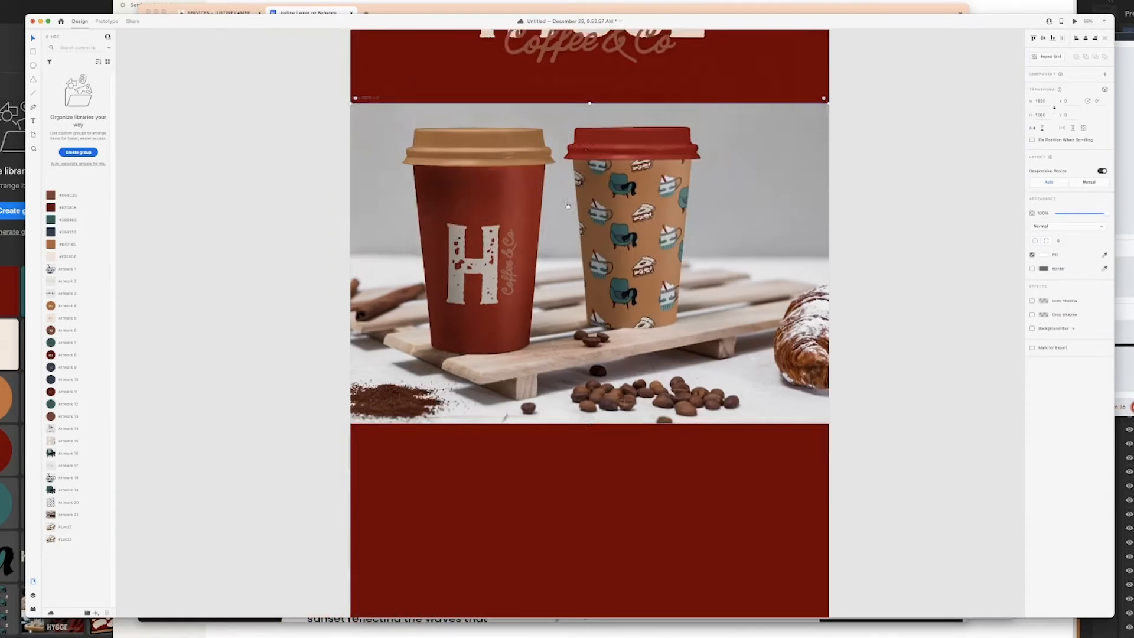
pyautogui.scroll(-5, 729, 412)
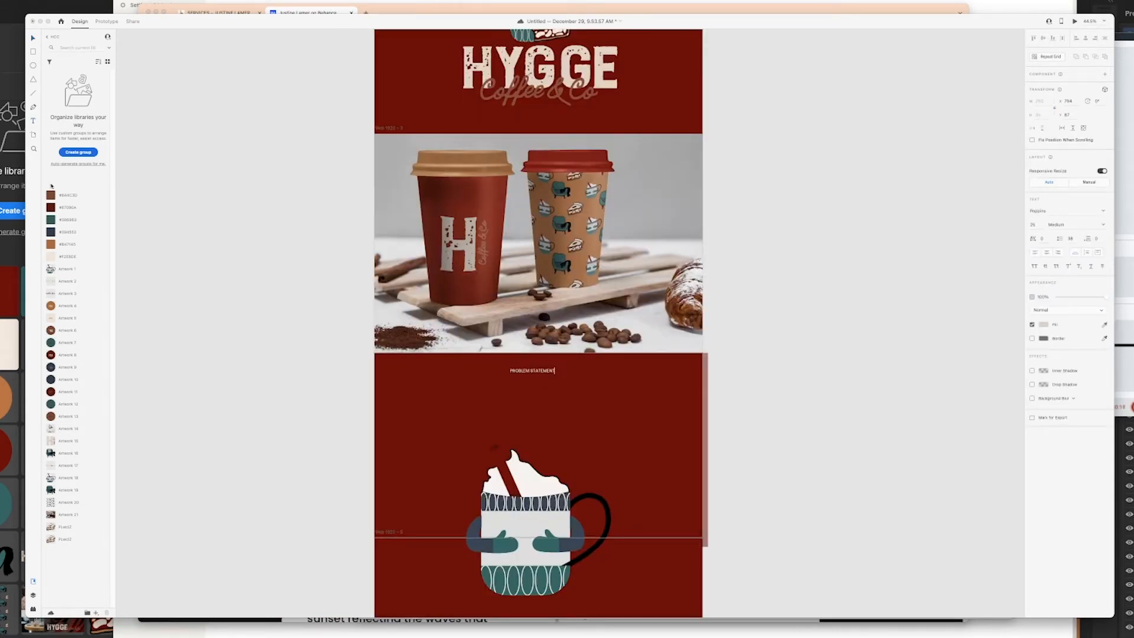
pyautogui.click(538, 378)
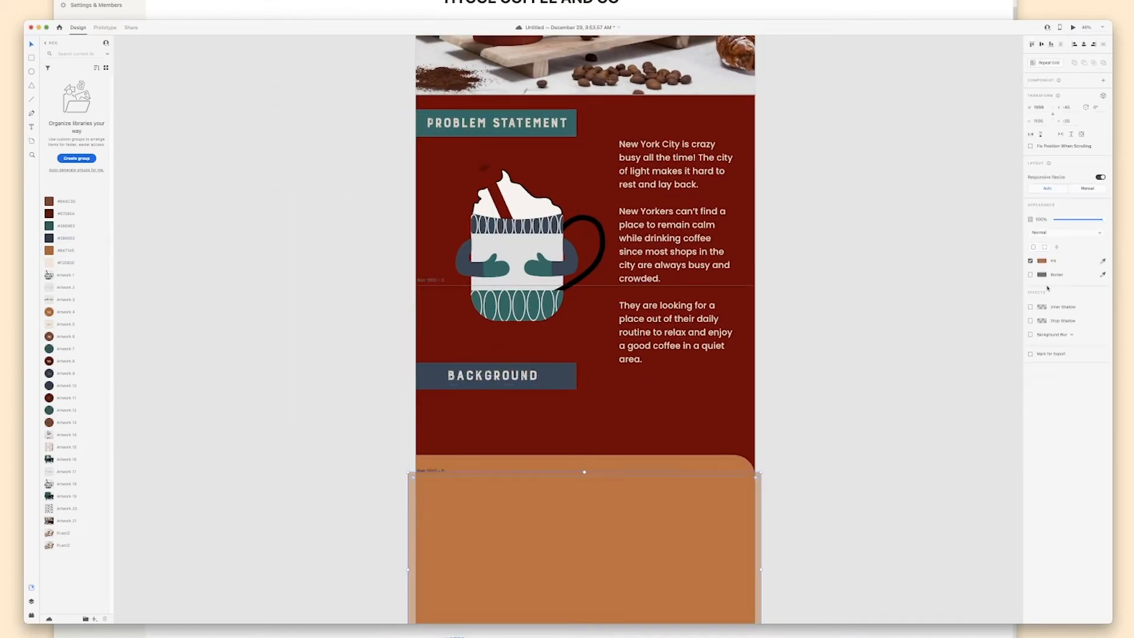
# - Lay out the Background section with the pie illustration and the coffee shop description running over the orange block
pyautogui.scroll(-5, 585, 331)
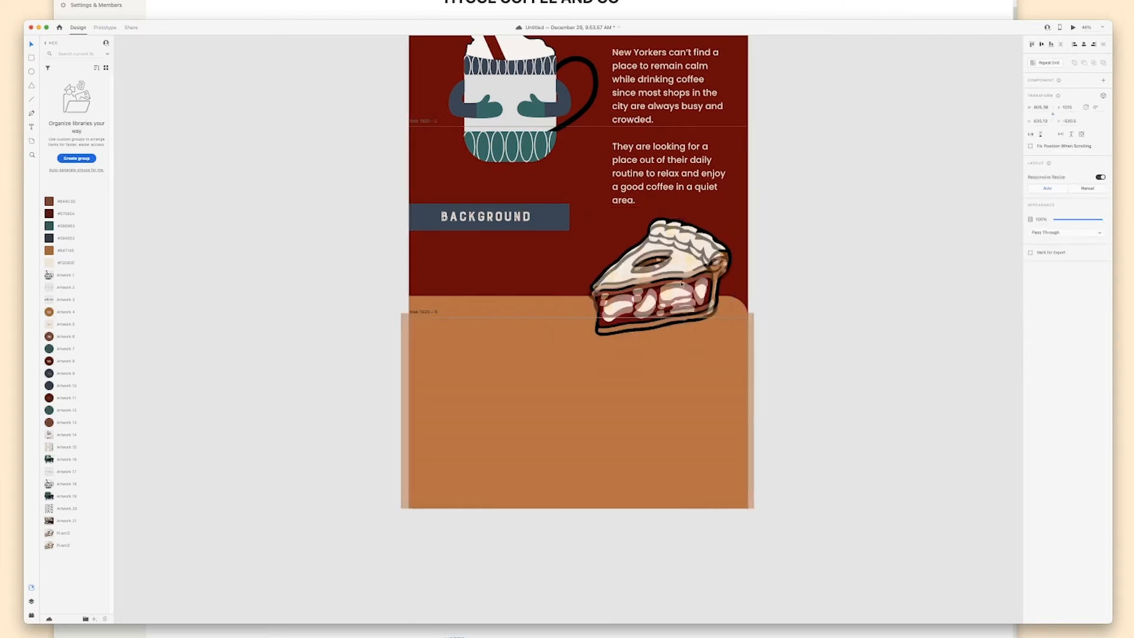
pyautogui.scroll(10, 675, 575)
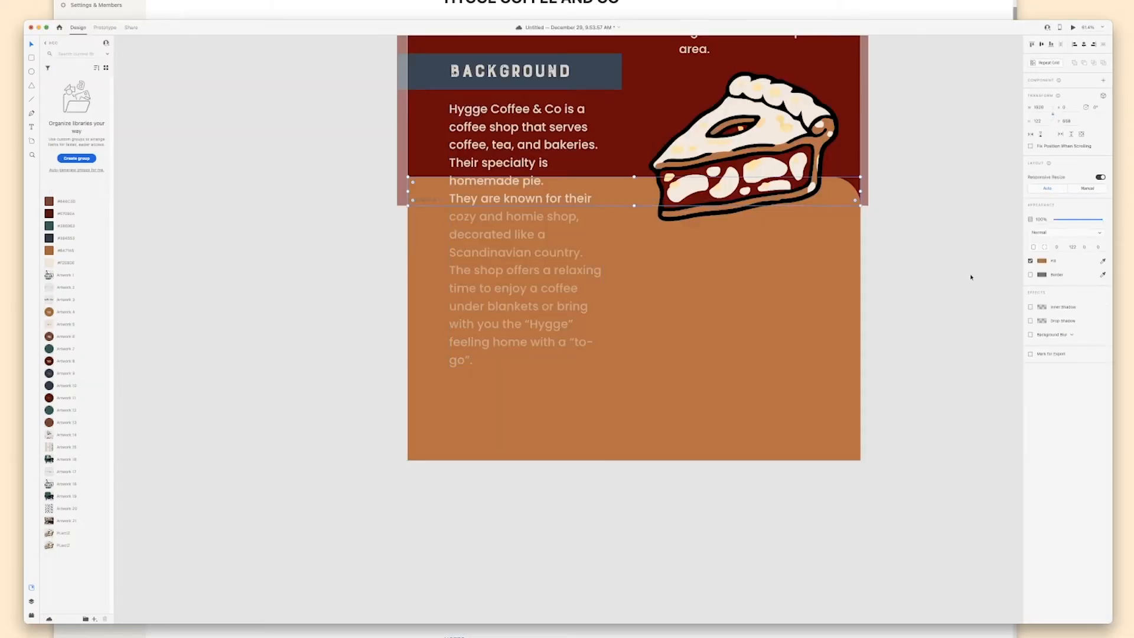
pyautogui.scroll(3, 485, 314)
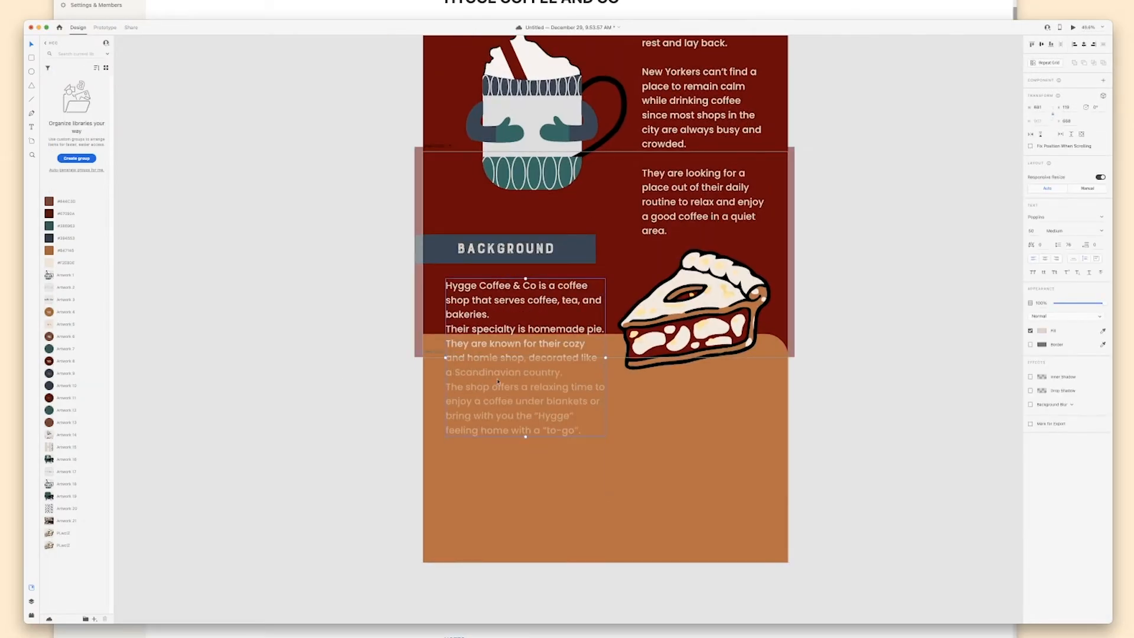
pyautogui.press('Escape')
pyautogui.scroll(7, 498, 382)
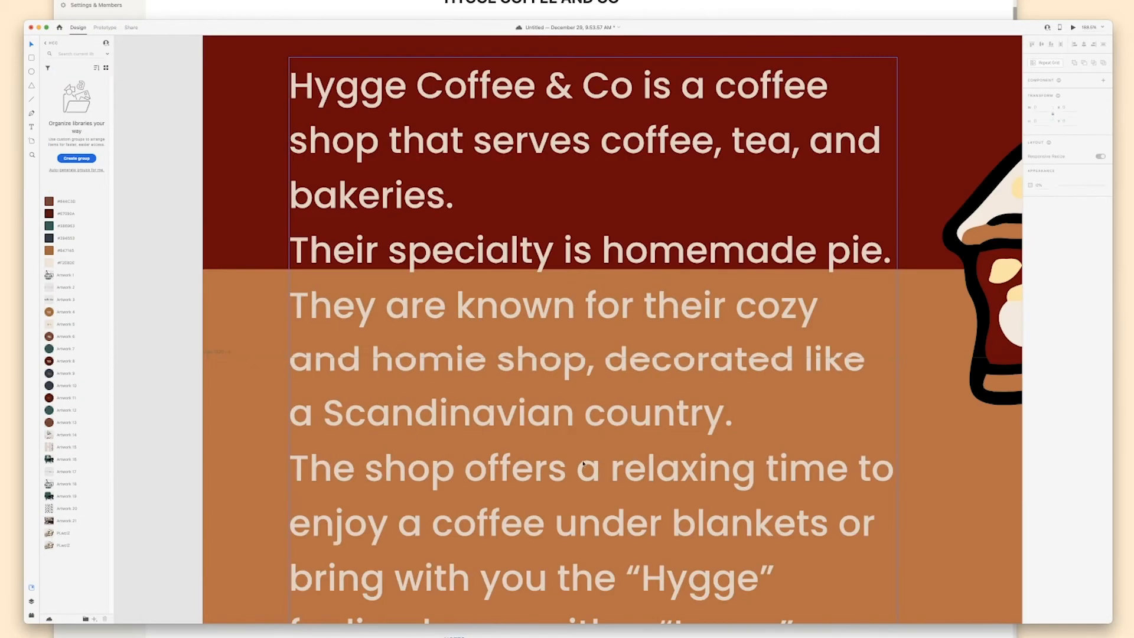
pyautogui.scroll(-9, 498, 381)
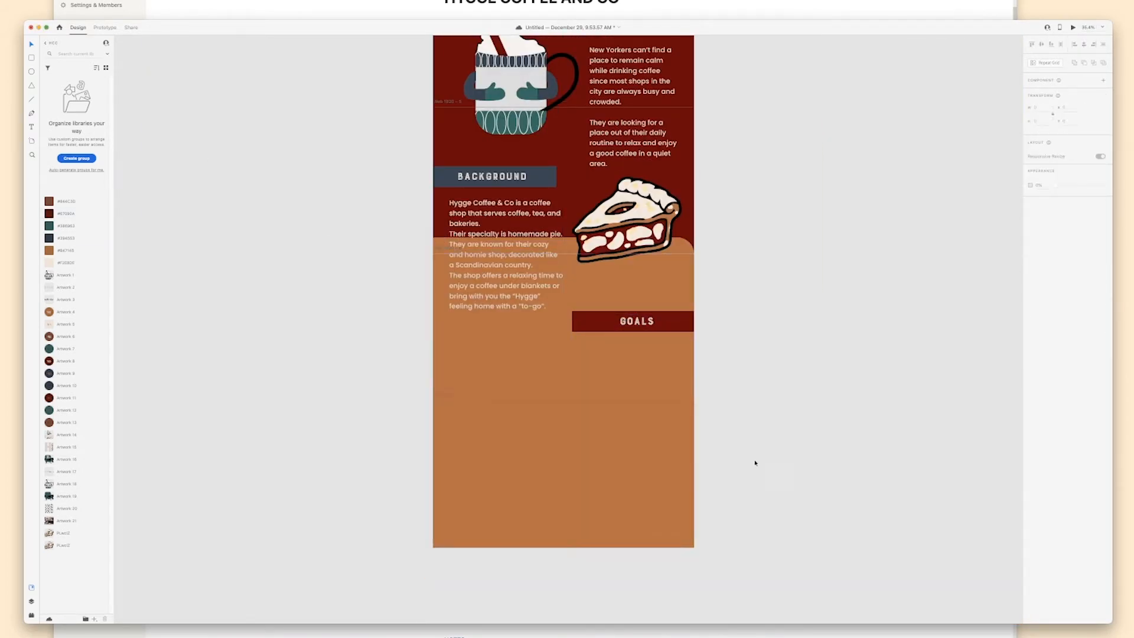
# - Place the armchair illustration below the background text and copy the two brand-awareness goal sentences from the Notion notes
pyautogui.moveTo(49, 496); pyautogui.dragTo(505, 383)
pyautogui.click(389, 478)
pyautogui.scroll(7, 477, 448)
pyautogui.scroll(-5, 476, 399)
pyautogui.click(464, 401)
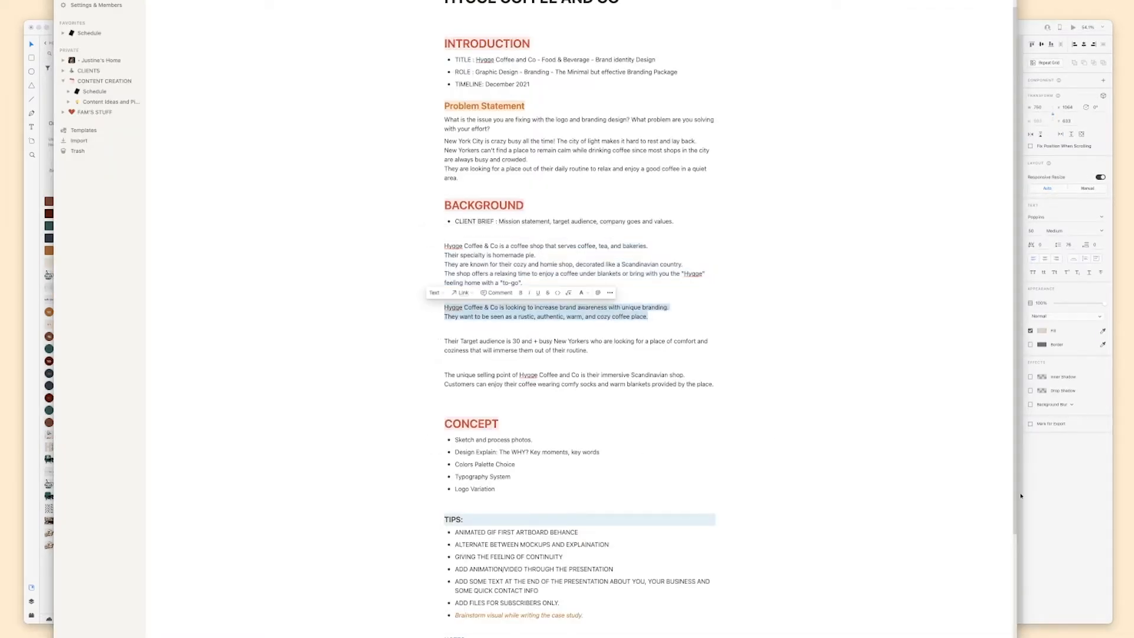
pyautogui.click(1020, 495)
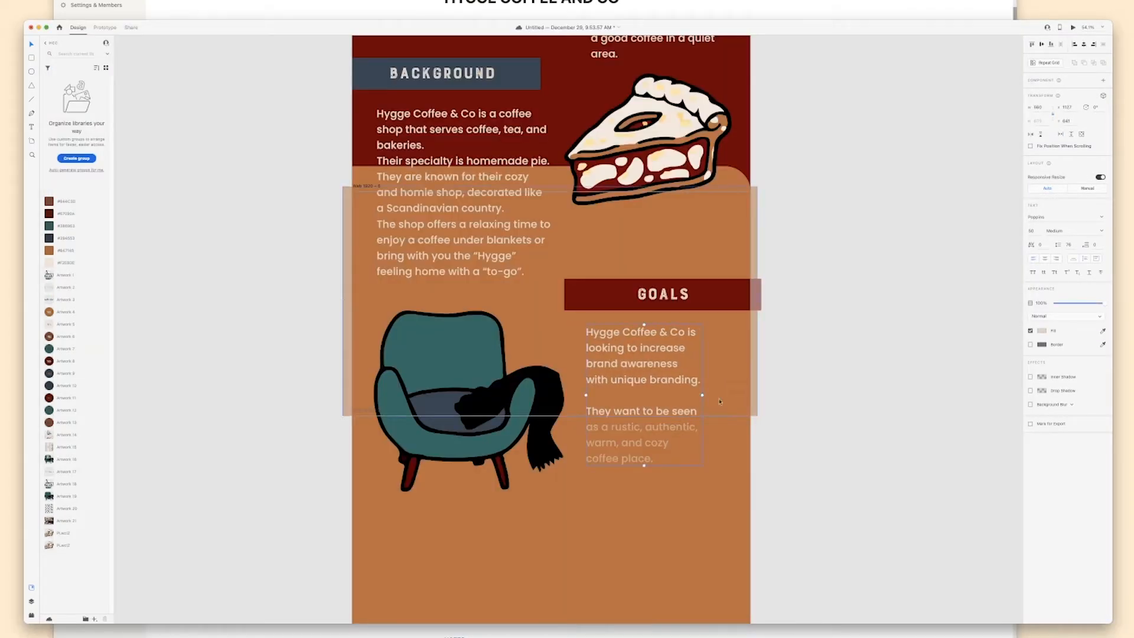
# - Widen the goals paragraph beside the armchair and move the GOALS banner slightly down
pyautogui.moveTo(702, 395); pyautogui.dragTo(725, 395)
pyautogui.keyDown('shift'); pyautogui.click(662, 302); pyautogui.keyUp('shift')
pyautogui.moveTo(662, 302); pyautogui.dragTo(662, 304)
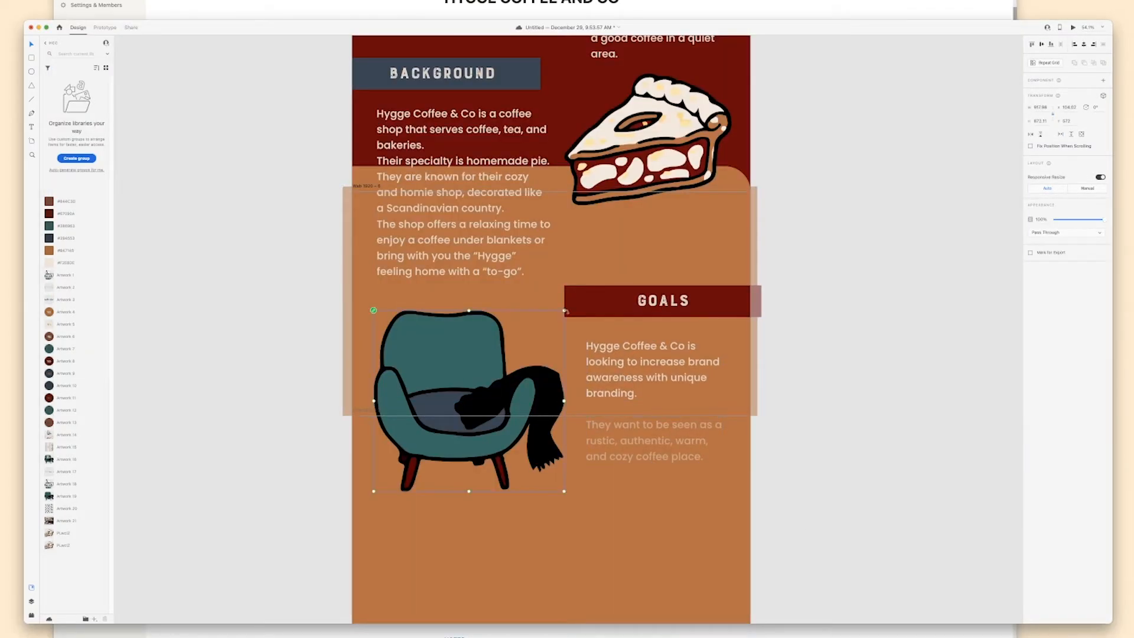
pyautogui.scroll(8, 427, 464)
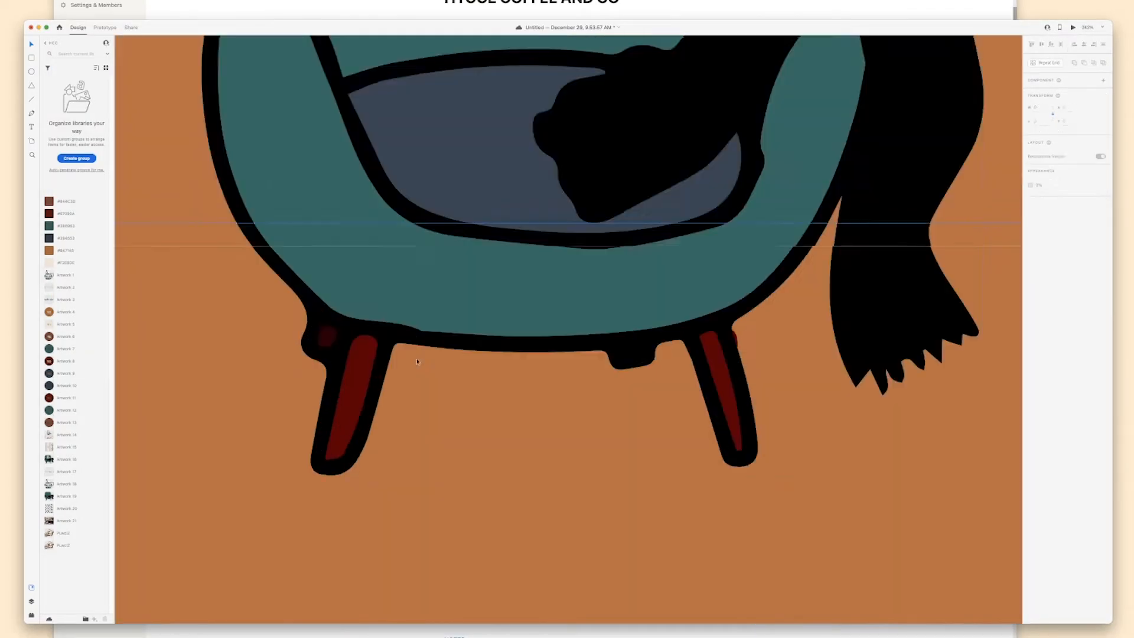
pyautogui.scroll(-6, 203, 413)
pyautogui.click(609, 276)
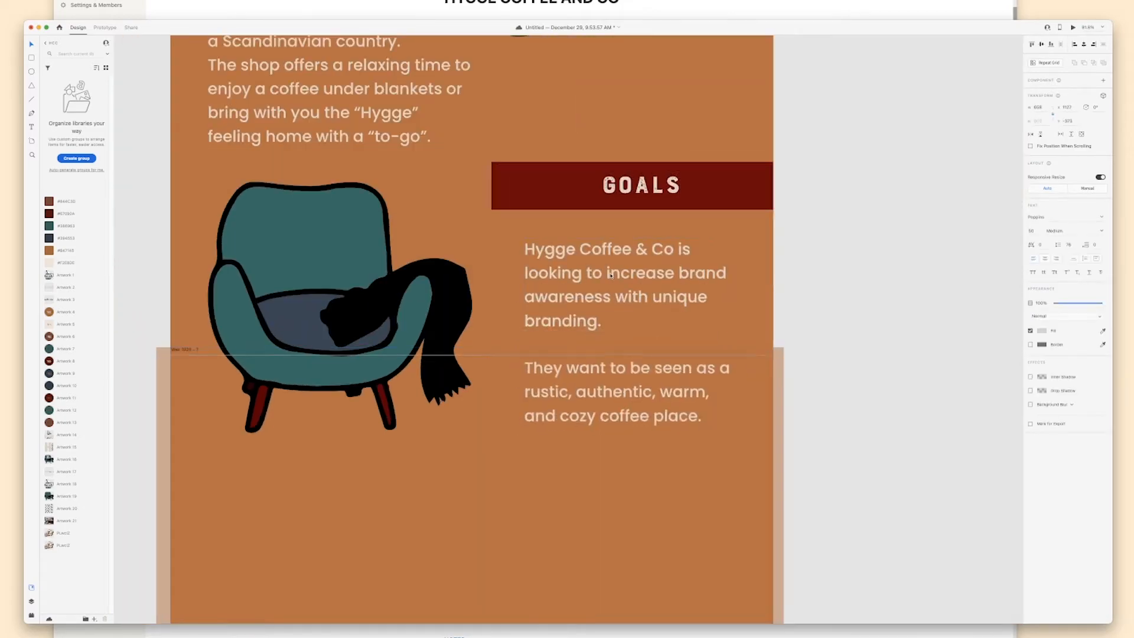
# - Import the overhead coffee mockup photo below the Goals section and pick the library's brown for the next section
pyautogui.scroll(3, 609, 276)
pyautogui.scroll(-8, 609, 276)
pyautogui.press('super+shift+i')
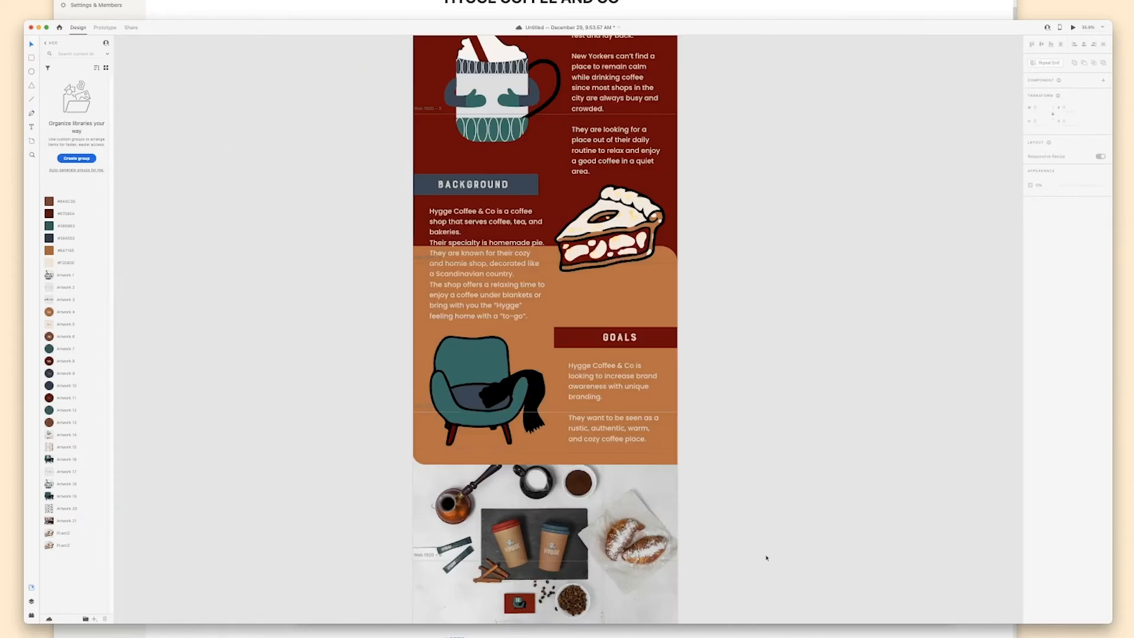
pyautogui.scroll(-2, 766, 558)
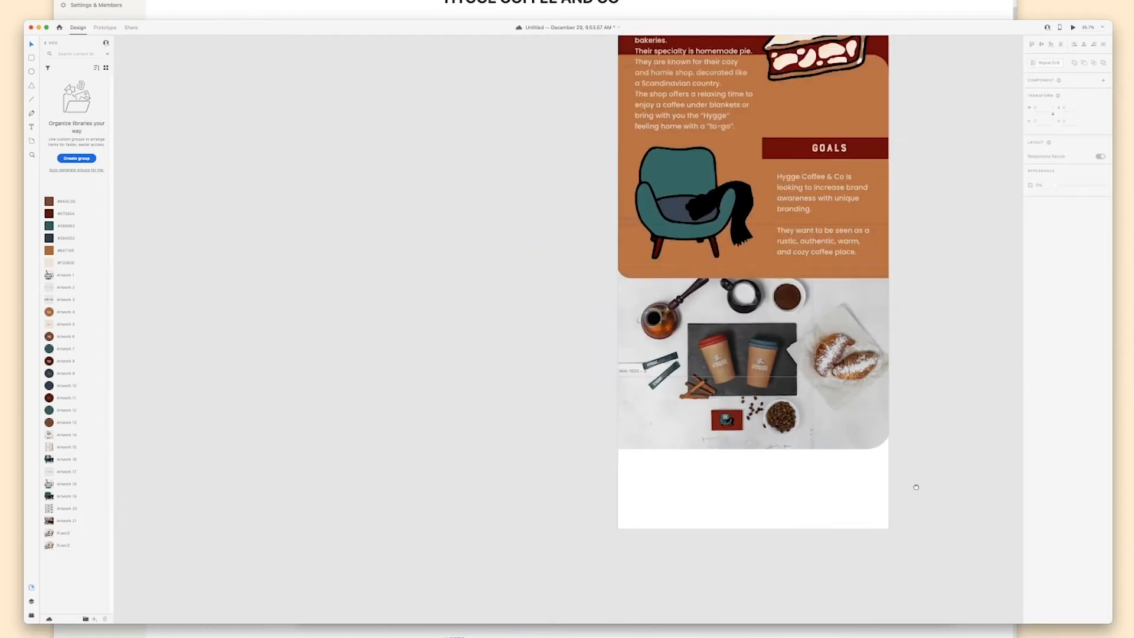
pyautogui.click(100, 202)
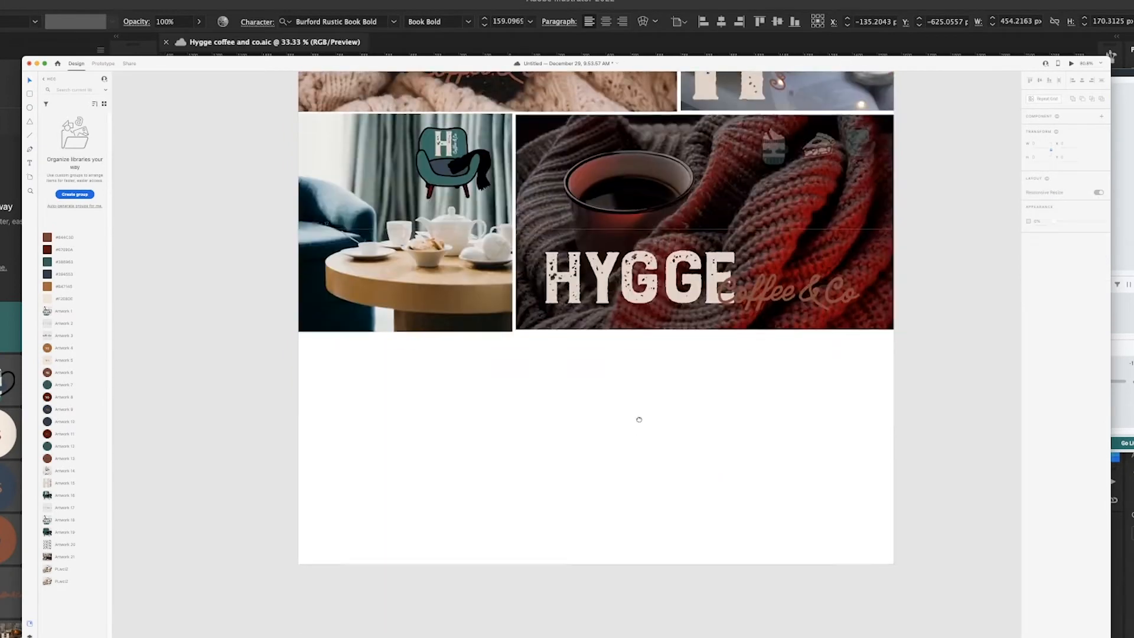
# - Cover the artboard below the moodboard photos with a borderless dark red rectangle with a rounded upper-left corner
pyautogui.scroll(-5, 451, 501)
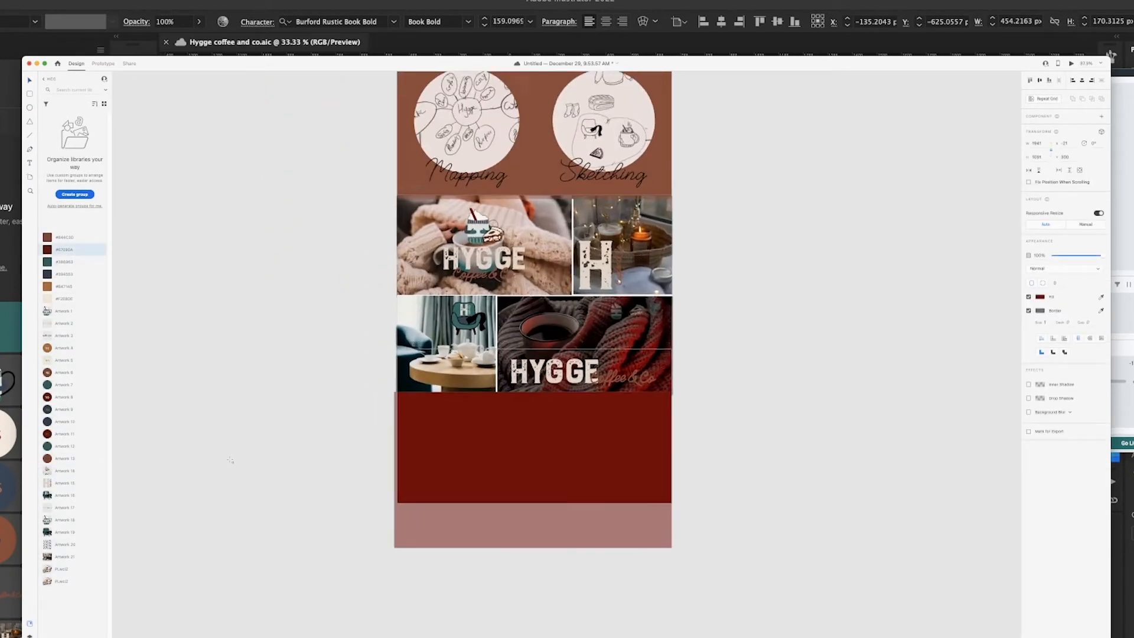
pyautogui.click(1028, 311)
pyautogui.moveTo(350, 434); pyautogui.dragTo(342, 434)
pyautogui.moveTo(419, 425); pyautogui.dragTo(427, 423)
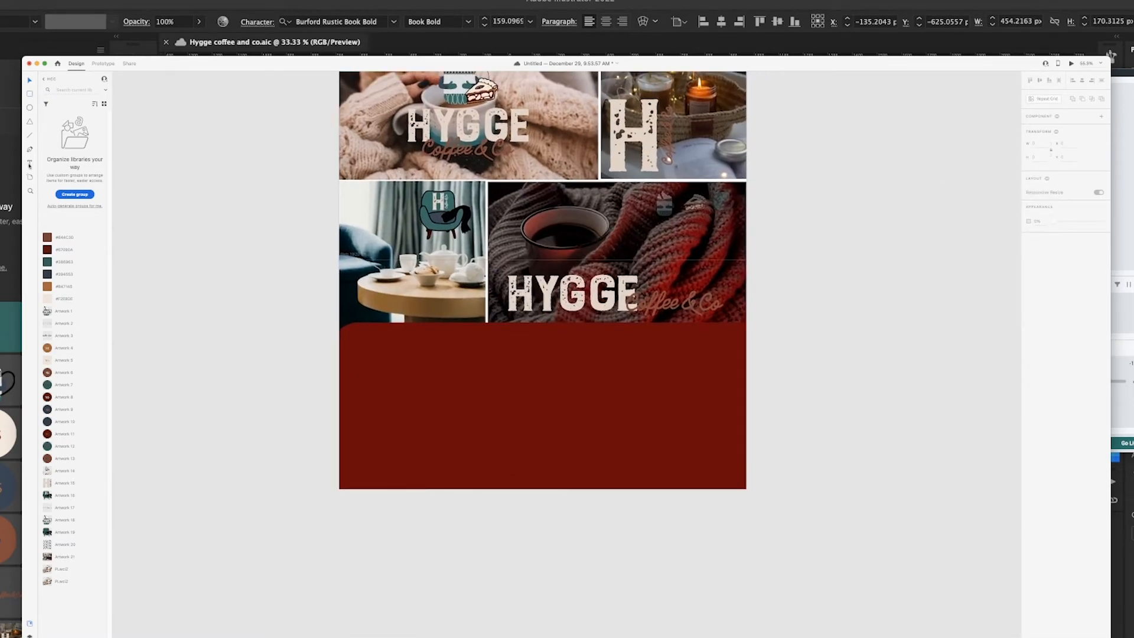
# - Add the heading "Logo Variation" in Burford Rustic at the upper left of the dark red rectangle
pyautogui.click(29, 165)
pyautogui.click(519, 349)
pyautogui.write('Logo Variation')
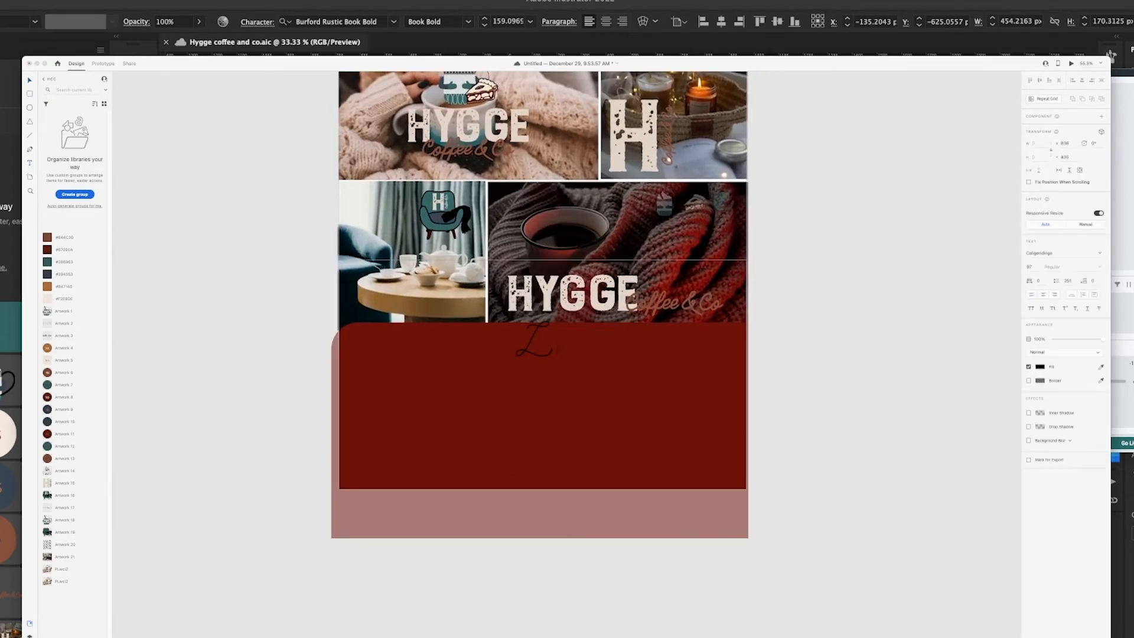
pyautogui.press('Escape')
pyautogui.moveTo(613, 349); pyautogui.dragTo(547, 367)
pyautogui.click(1060, 253)
pyautogui.write('Bru')
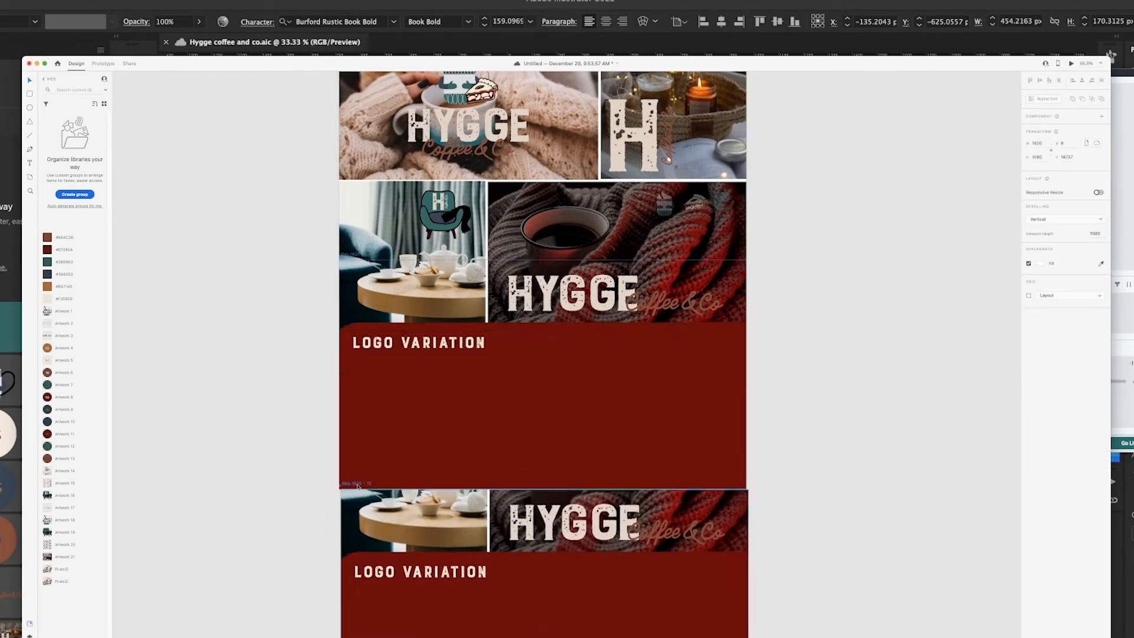
# - Delete the duplicate "LOGO VARIATION" heading on the copied artboard and move its dark red rectangle up to close the white gap
pyautogui.click(420, 384)
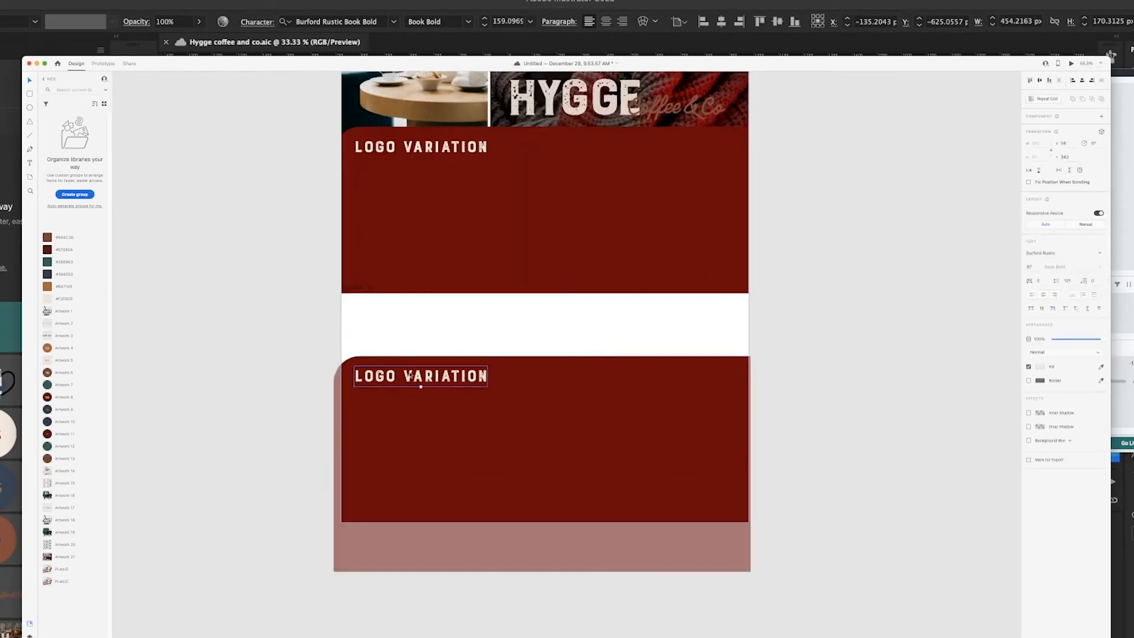
pyautogui.press('Delete')
pyautogui.moveTo(521, 511); pyautogui.dragTo(496, 392)
pyautogui.click(804, 412)
pyautogui.moveTo(804, 412); pyautogui.dragTo(793, 509)
# - Shorten the heading to "LOGO" and place the primary logo with the mug and pie beneath it
pyautogui.doubleClick(429, 249)
pyautogui.press('BackSpace')
pyautogui.moveTo(63, 471); pyautogui.dragTo(481, 275)
# - Duplicate the heading to its right as "VARIATION" and place the horizontal Hygge logo beneath it at reduced size
pyautogui.click(373, 252)
pyautogui.moveTo(374, 253); pyautogui.dragTo(581, 252)
pyautogui.doubleClick(582, 253)
pyautogui.write('VARIATION')
pyautogui.press('Escape')
pyautogui.moveTo(80, 507); pyautogui.dragTo(666, 319)
pyautogui.moveTo(809, 350); pyautogui.dragTo(702, 325)
pyautogui.moveTo(667, 316)
pyautogui.mouseDown()
pyautogui.moveTo(688, 348)
pyautogui.moveTo(671, 317)
pyautogui.mouseUp()
pyautogui.click(679, 369)
pyautogui.press('Escape')
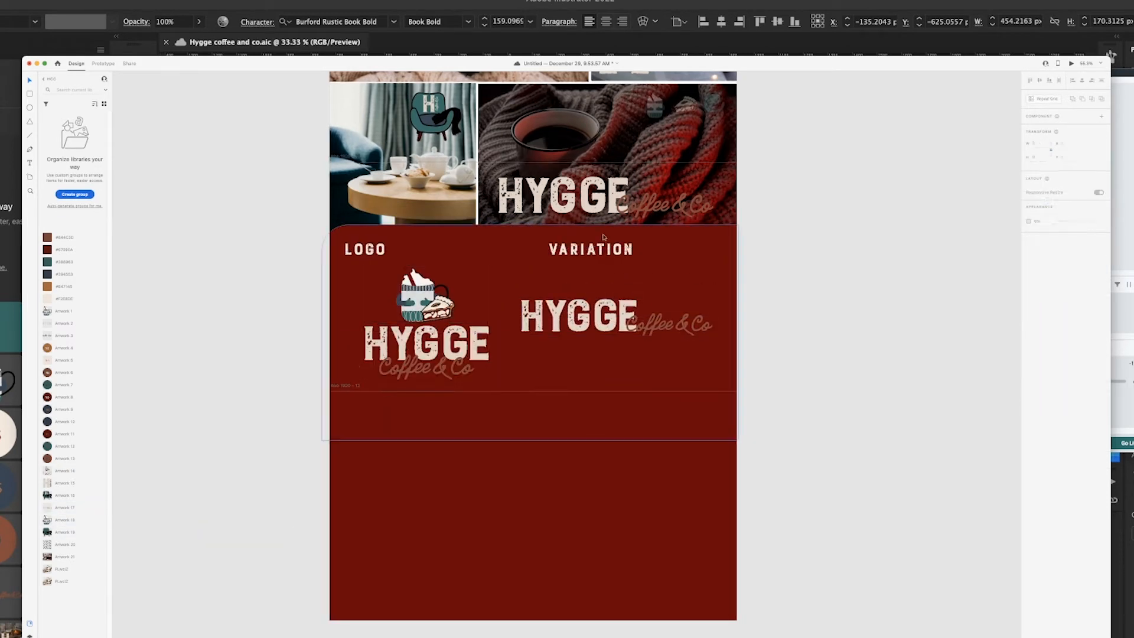
# - Duplicate the VARIATION heading below the horizontal logo as "BRAND MARK" and place the H mark beneath it at reduced size
pyautogui.moveTo(591, 249); pyautogui.dragTo(615, 377)
pyautogui.doubleClick(616, 377)
pyautogui.write('BRAND MARK')
pyautogui.press('Escape')
pyautogui.click(249, 383)
pyautogui.moveTo(65, 482); pyautogui.dragTo(645, 460)
pyautogui.moveTo(645, 525); pyautogui.dragTo(642, 482)
# - Copy the BRAND MARK heading below the primary logo and place the armchair mark beneath it at reduced size
pyautogui.moveTo(625, 380); pyautogui.dragTo(436, 418)
pyautogui.moveTo(65, 531); pyautogui.dragTo(465, 506)
pyautogui.moveTo(542, 433); pyautogui.dragTo(483, 490)
pyautogui.moveTo(428, 532); pyautogui.dragTo(402, 486)
pyautogui.moveTo(438, 415); pyautogui.dragTo(464, 418)
pyautogui.moveTo(402, 485); pyautogui.dragTo(427, 489)
pyautogui.click(284, 516)
pyautogui.moveTo(447, 420); pyautogui.dragTo(415, 423)
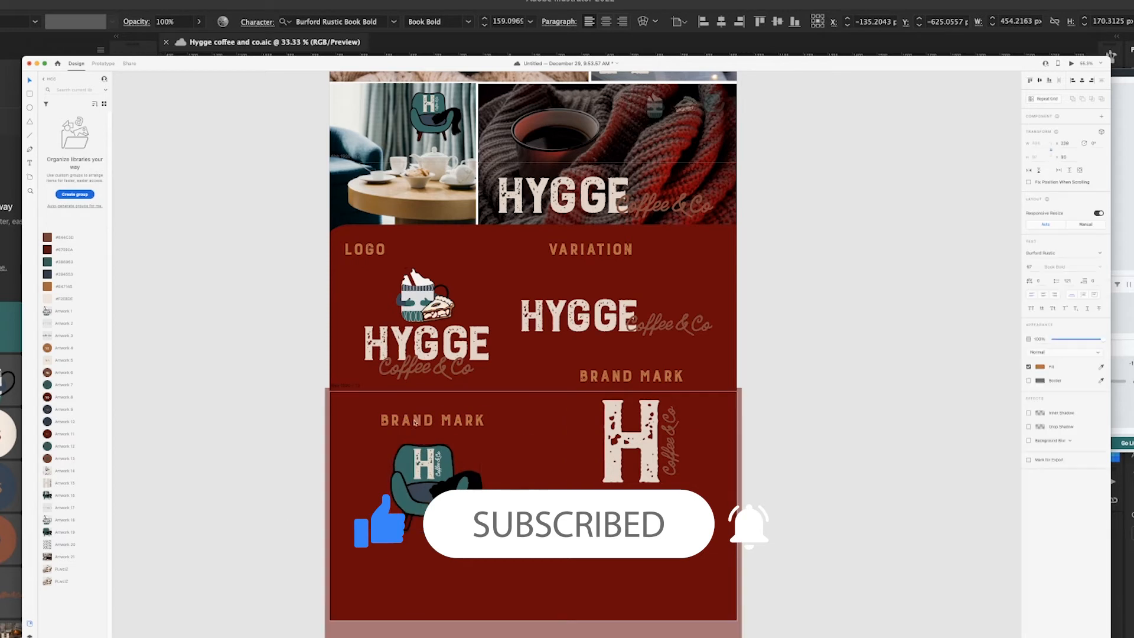
# - Place the mug, pie and armchair icons at small size in a row below the H brand mark
pyautogui.moveTo(64, 520); pyautogui.dragTo(546, 567)
pyautogui.moveTo(595, 603); pyautogui.dragTo(588, 589)
pyautogui.moveTo(62, 569); pyautogui.dragTo(626, 565)
pyautogui.moveTo(64, 532); pyautogui.dragTo(694, 576)
pyautogui.moveTo(741, 620); pyautogui.dragTo(722, 589)
pyautogui.moveTo(691, 570); pyautogui.dragTo(621, 566)
pyautogui.moveTo(694, 565); pyautogui.dragTo(604, 567)
pyautogui.click(505, 602)
# - Fine-tune the spacing of the ICONS heading, both brand marks and the primary logo on the dark red section
pyautogui.moveTo(589, 511); pyautogui.dragTo(598, 519)
pyautogui.moveTo(435, 487); pyautogui.dragTo(436, 495)
pyautogui.moveTo(430, 419); pyautogui.dragTo(430, 428)
pyautogui.moveTo(426, 343); pyautogui.dragTo(426, 348)
pyautogui.click(839, 617)
pyautogui.scroll(-4, 839, 617)
pyautogui.moveTo(620, 313); pyautogui.dragTo(618, 313)
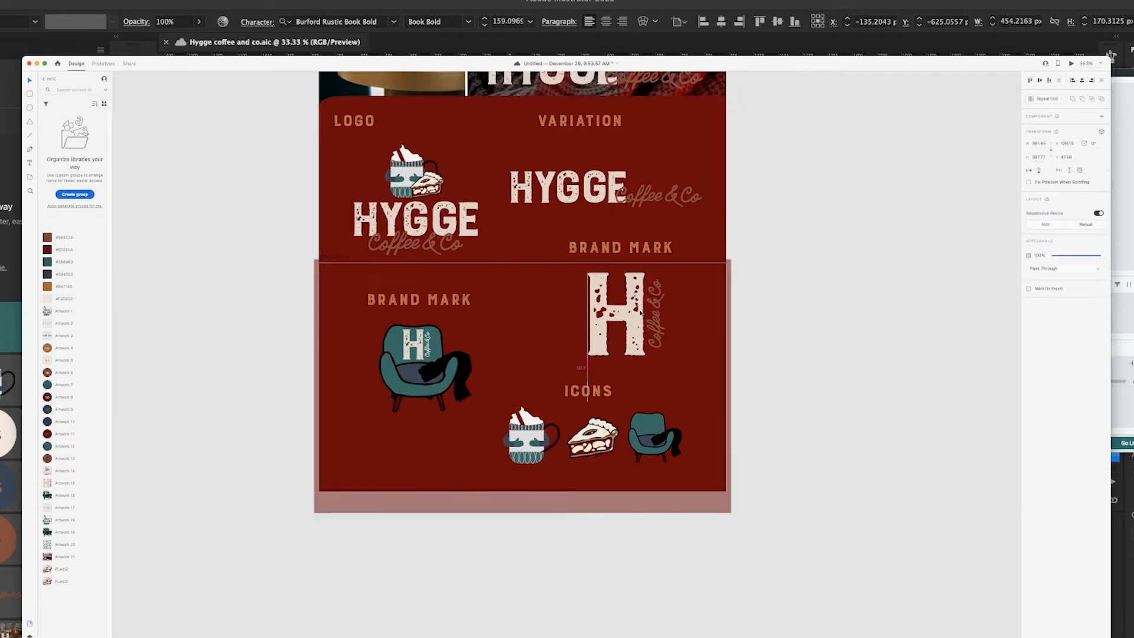
# - Show the HYGGE COFFEE AND CO folder as a list and check the exported PNGs from Web 1920 – 1 to Web 1920 – 15
pyautogui.scroll(4, 618, 314)
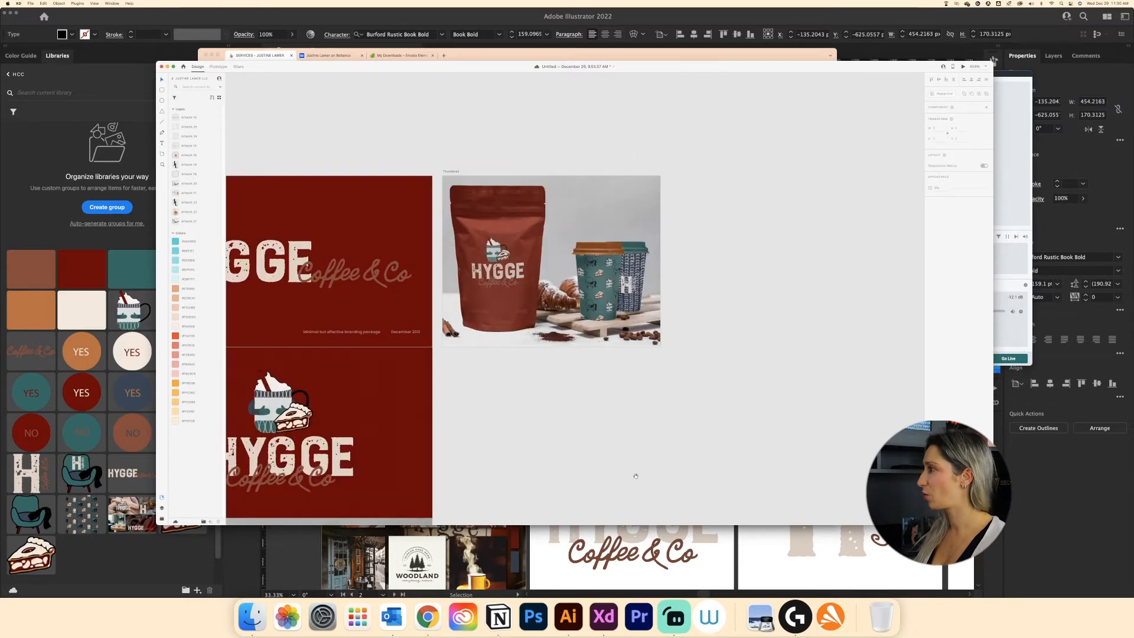
pyautogui.moveTo(636, 476); pyautogui.dragTo(653, 423)
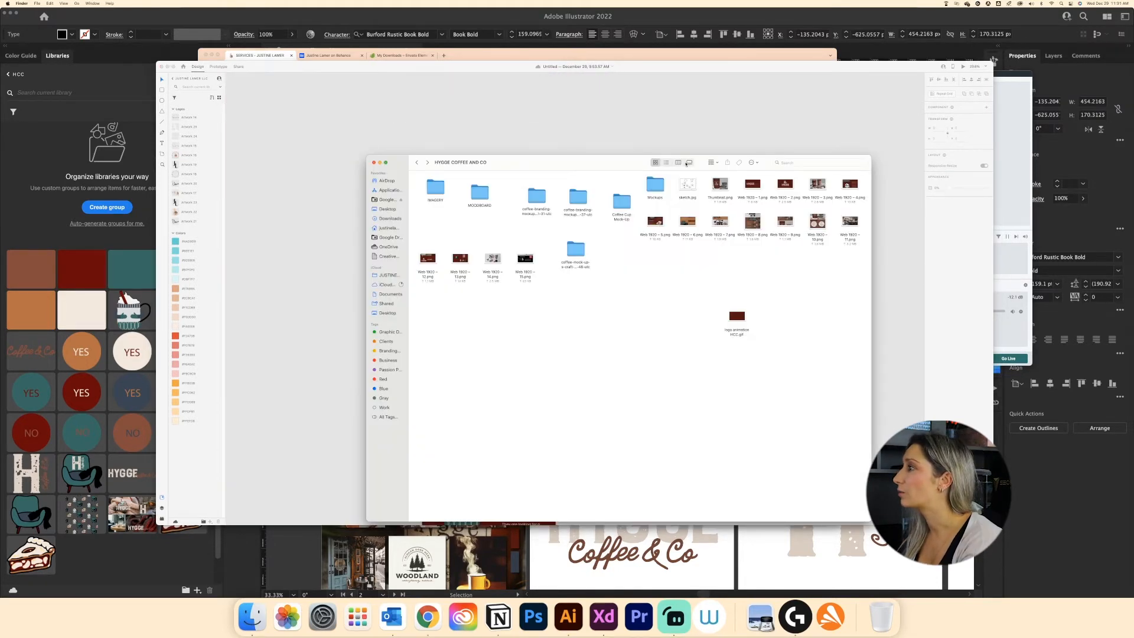
pyautogui.click(665, 162)
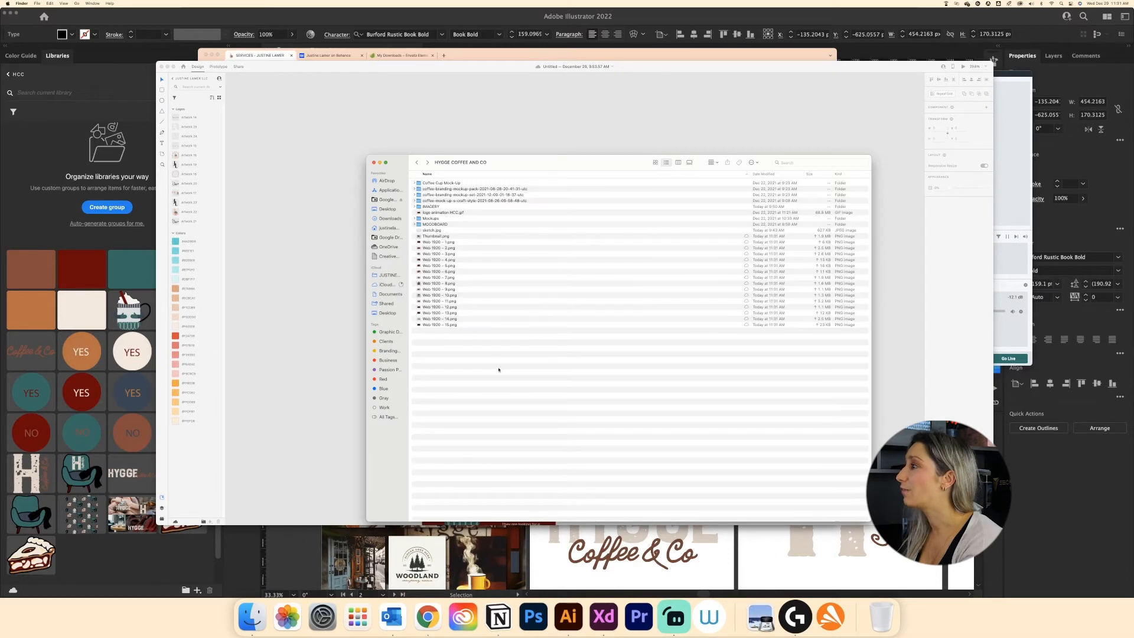
pyautogui.click(450, 242)
pyautogui.click(449, 325)
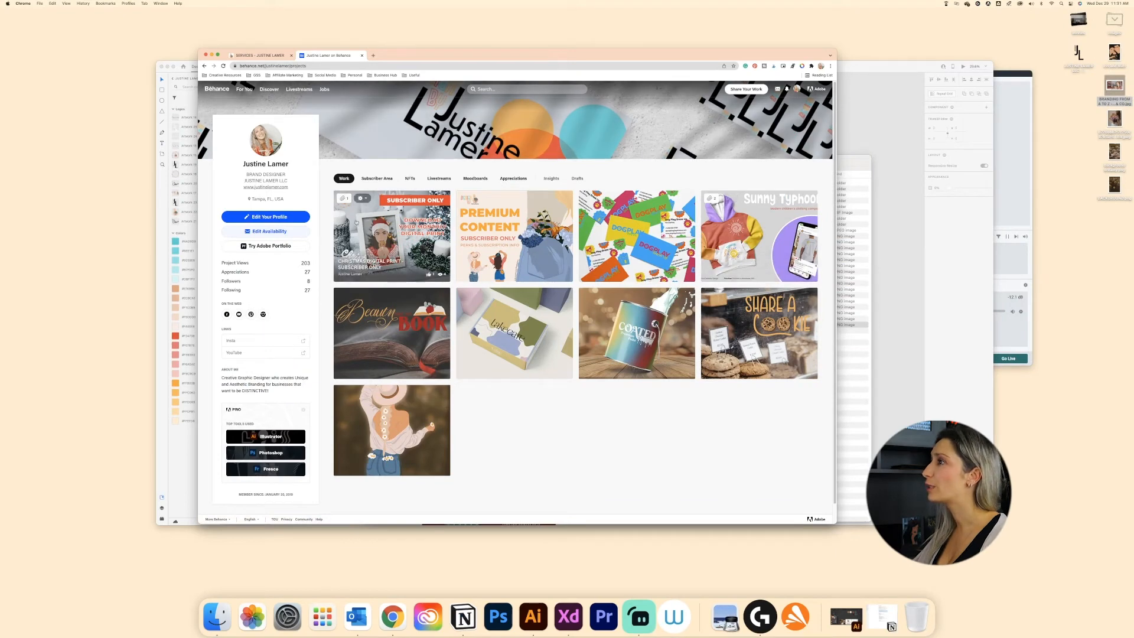
# - Start a new project on Behance and check the exported artboard files in the Finder folder
pyautogui.moveTo(754, 92)
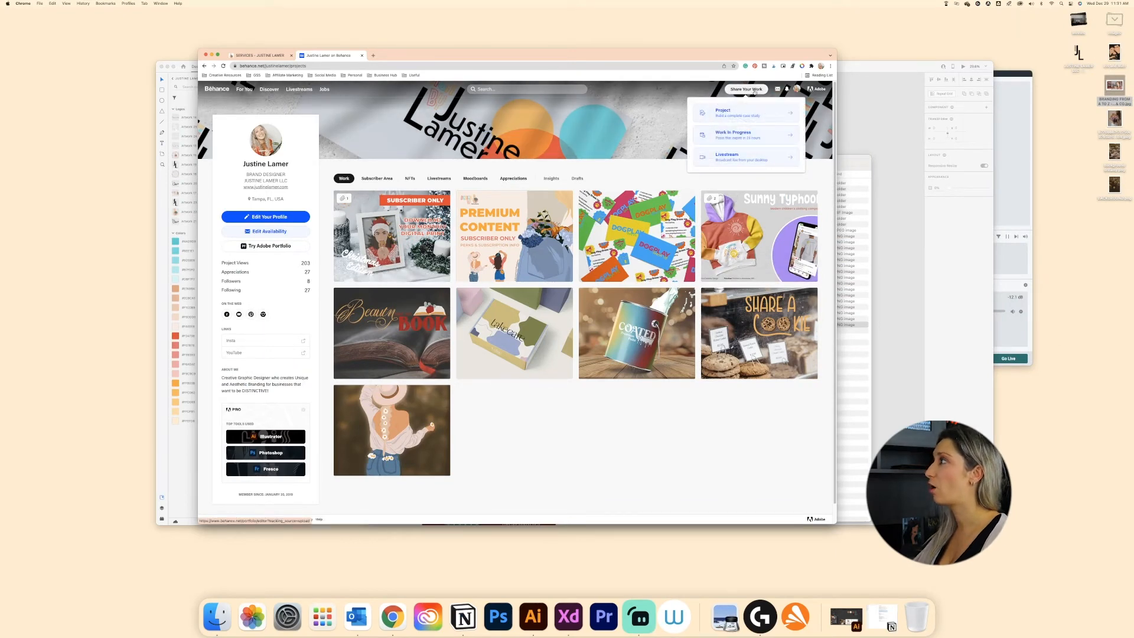
pyautogui.click(750, 116)
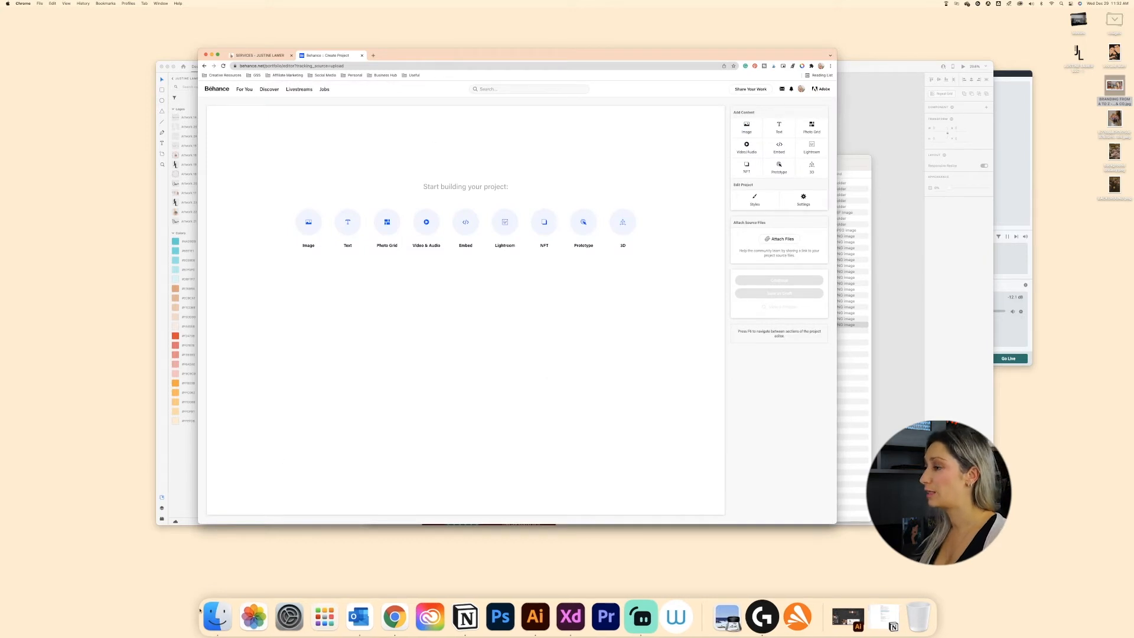
pyautogui.click(216, 616)
pyautogui.click(464, 436)
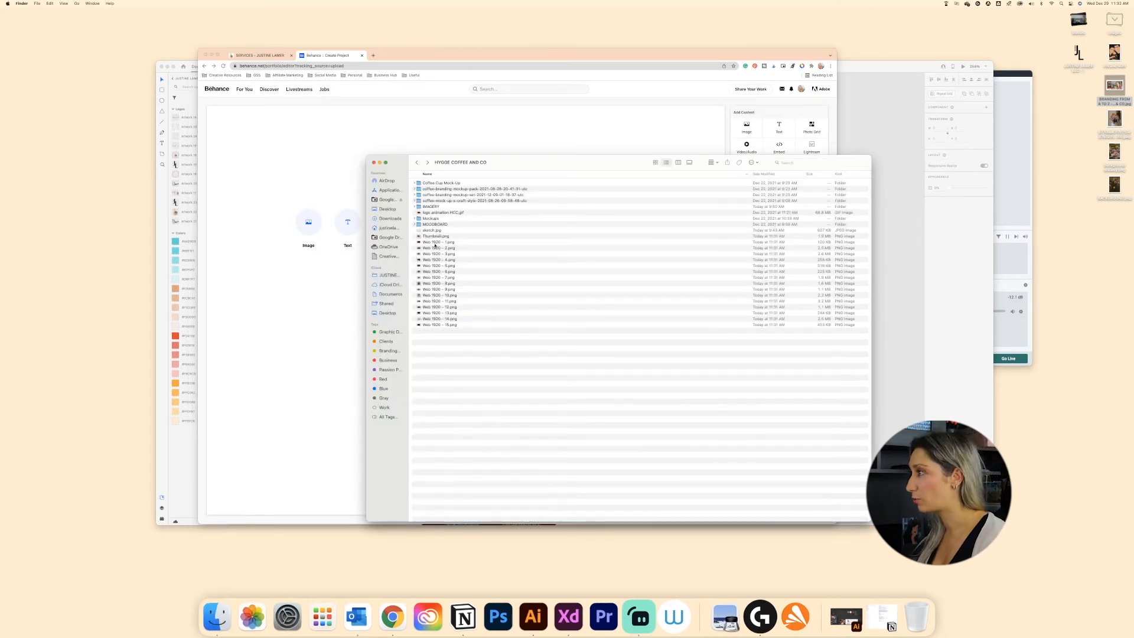
pyautogui.click(263, 368)
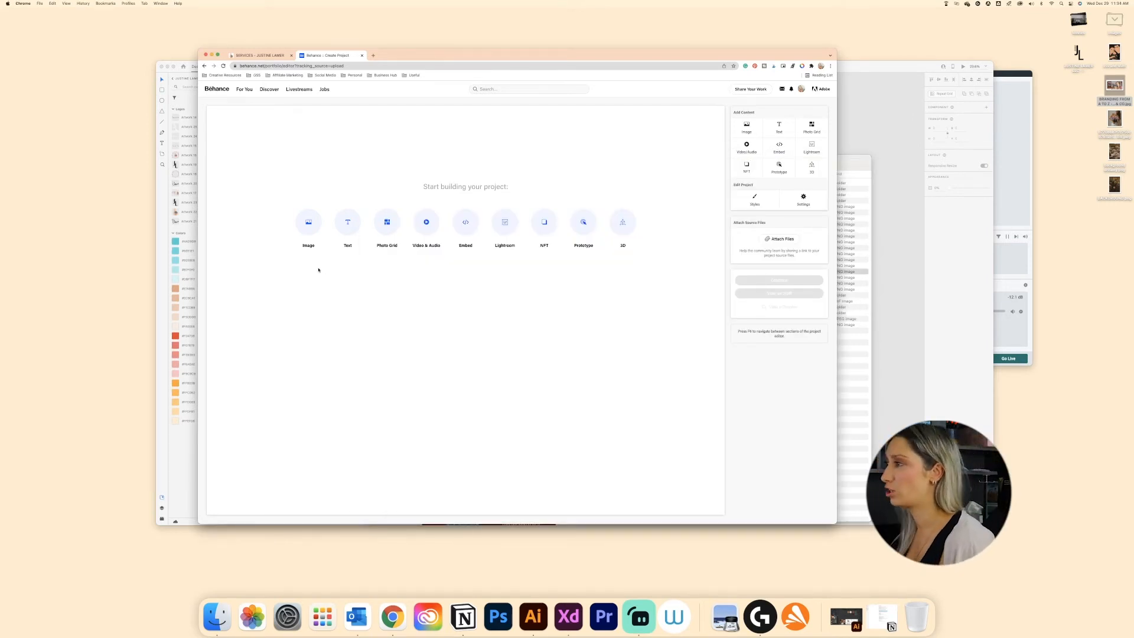
# - Start adding an image to the new Behance project and browse the file locations for the exported artboards
pyautogui.click(322, 244)
pyautogui.scroll(-3, 229, 355)
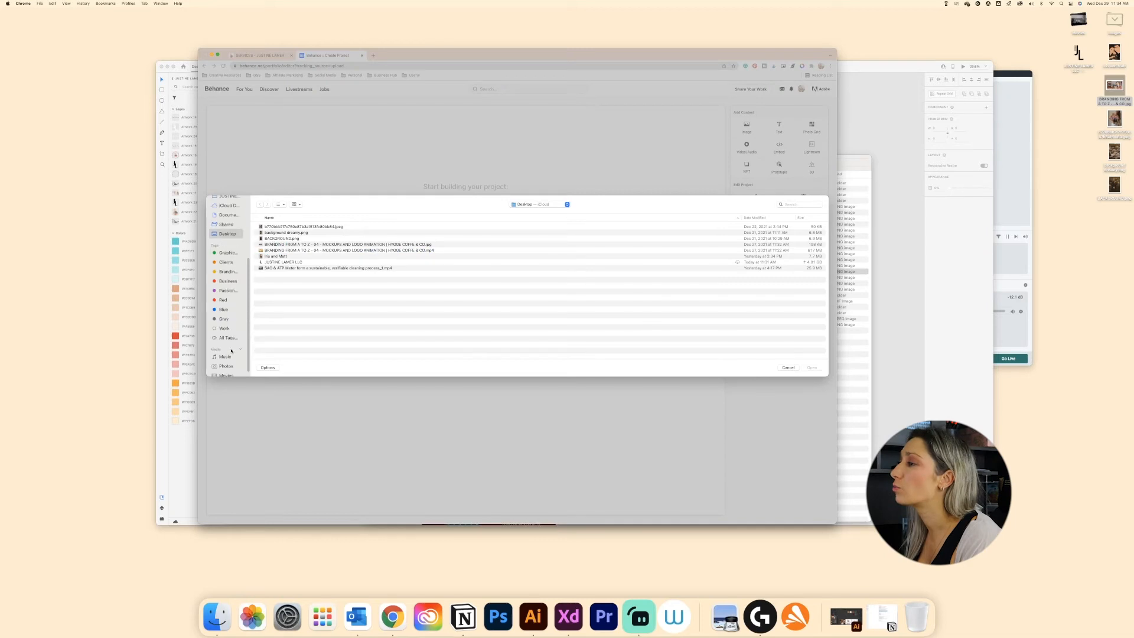
pyautogui.click(228, 290)
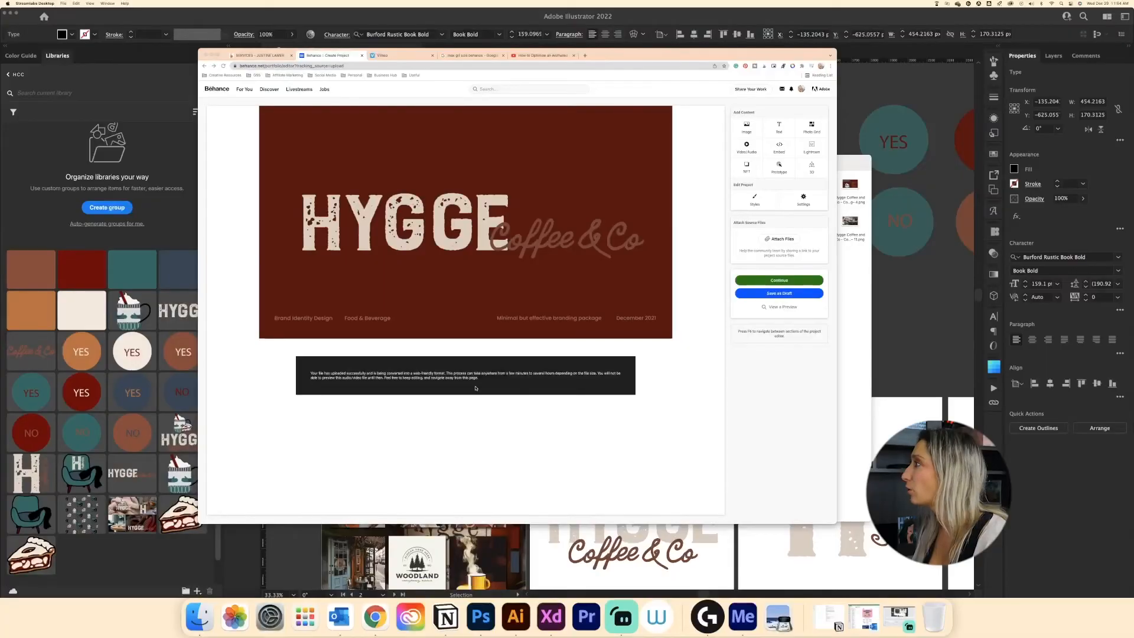
# - Add the coffee cup mockup image Hygge Coffee and Co - Coffee Shop Branding – 3.png below the uploaded video
pyautogui.click(746, 127)
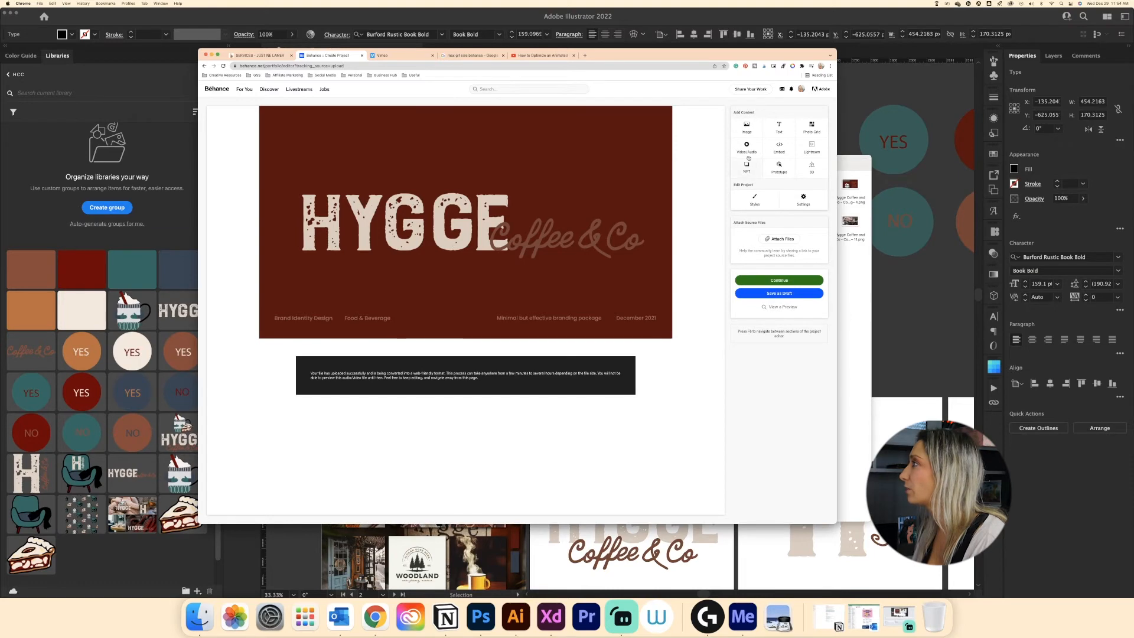
pyautogui.click(746, 127)
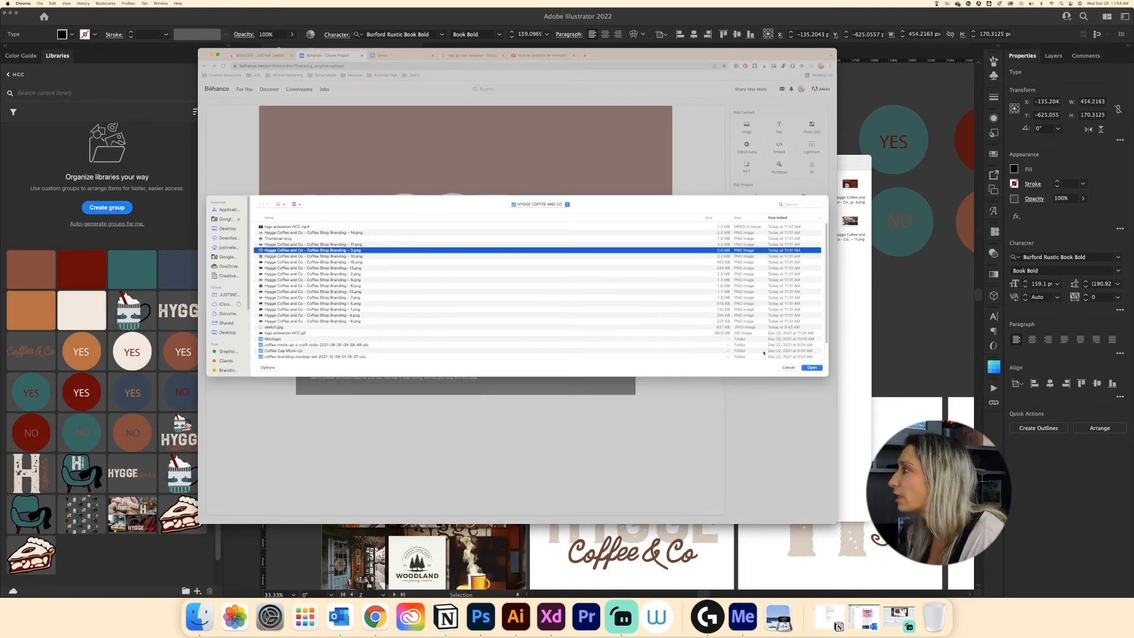
pyautogui.click(811, 366)
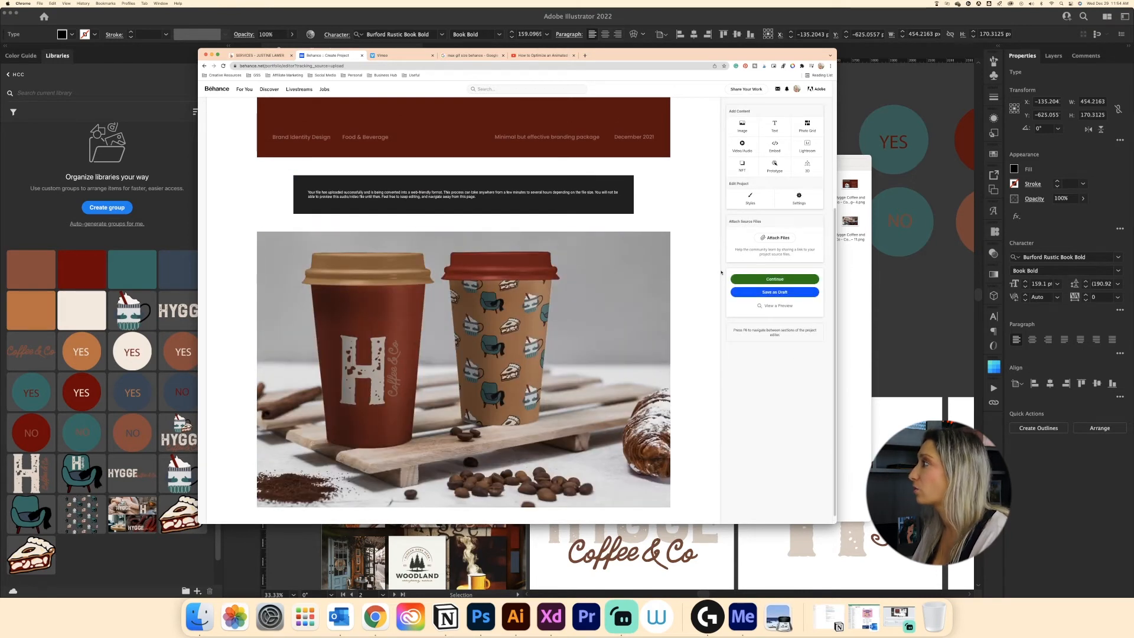
# - Set the project's content spacing to 0 and save the project styles
pyautogui.click(751, 201)
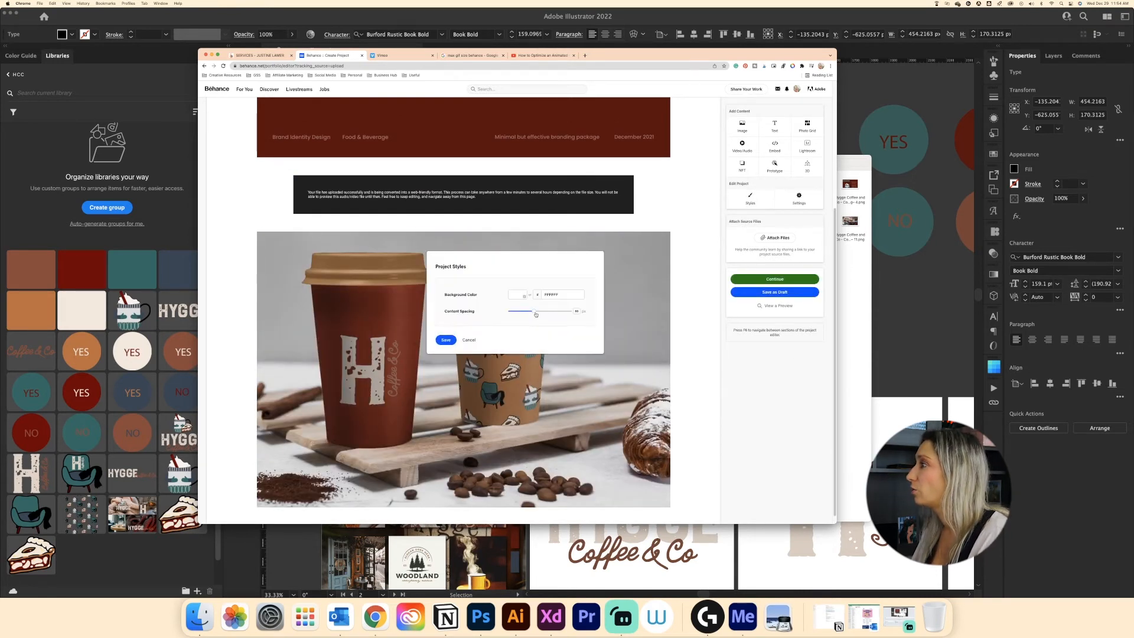
pyautogui.moveTo(534, 314); pyautogui.dragTo(499, 319)
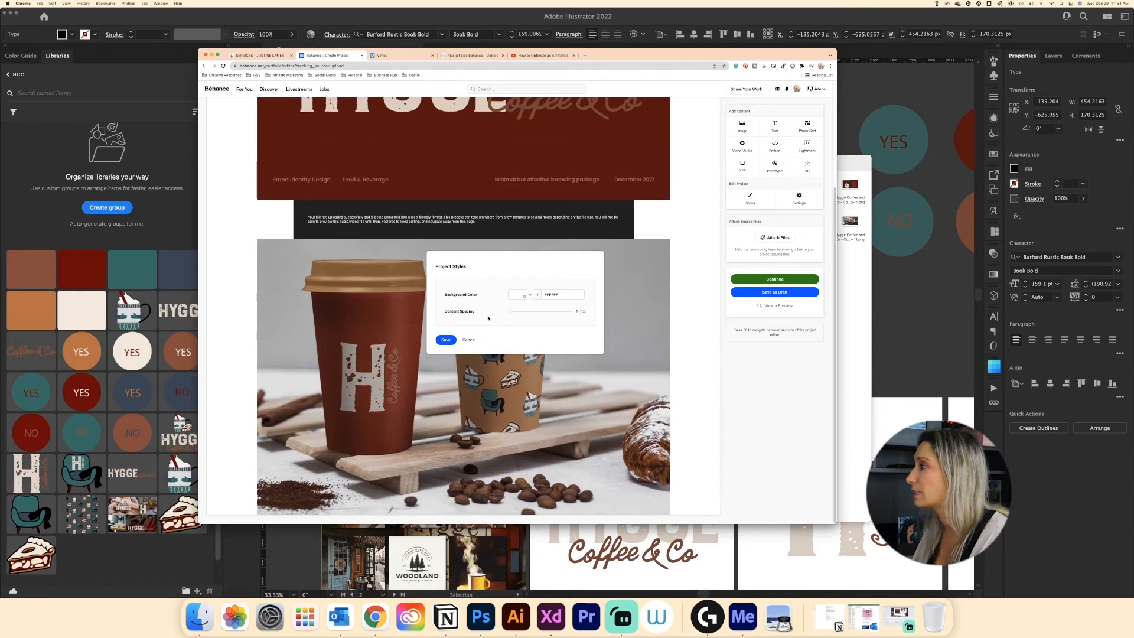
pyautogui.click(452, 340)
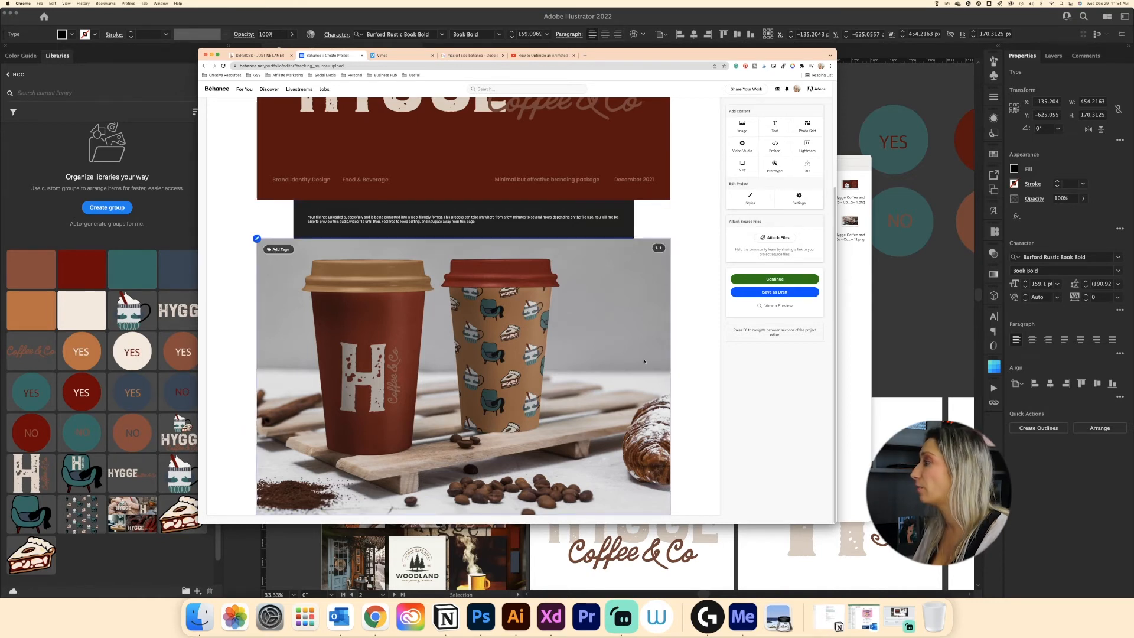
# - Add the exported artboard image Hygge Coffee and Co - Coffee Shop Branding – 4.png below the coffee cup mockup
pyautogui.click(736, 133)
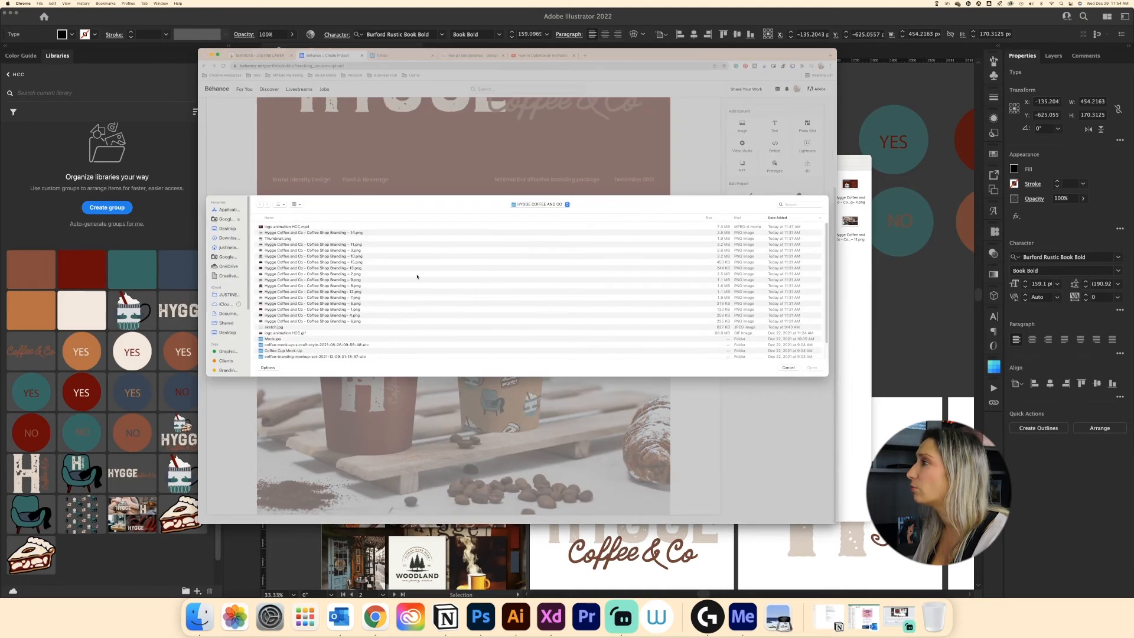
pyautogui.click(362, 316)
pyautogui.click(811, 368)
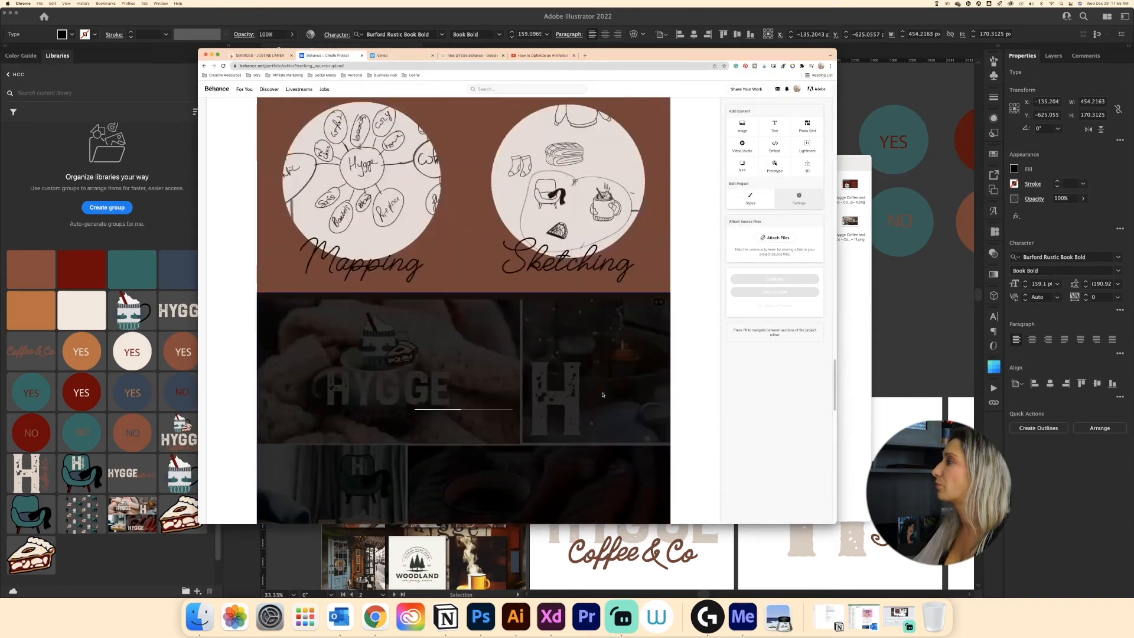
# - Use the pouch and cup mockup as the project cover and title the project HYGGE COFFE AND CO - COFFEE SHOP BRAND IDENTITY
pyautogui.scroll(20, 602, 395)
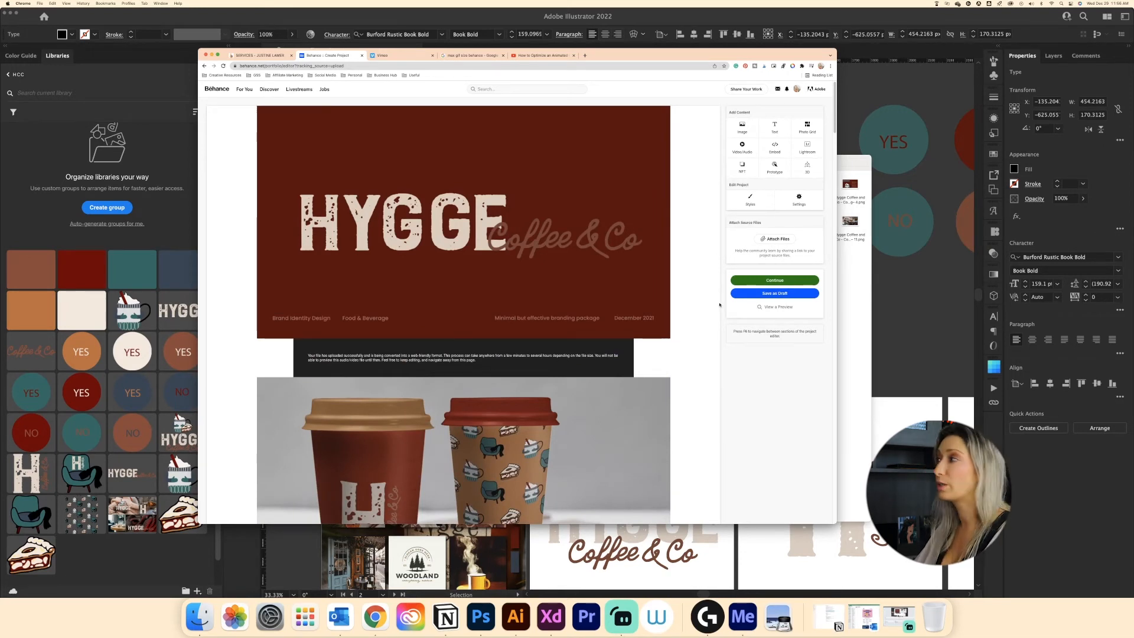
pyautogui.click(805, 203)
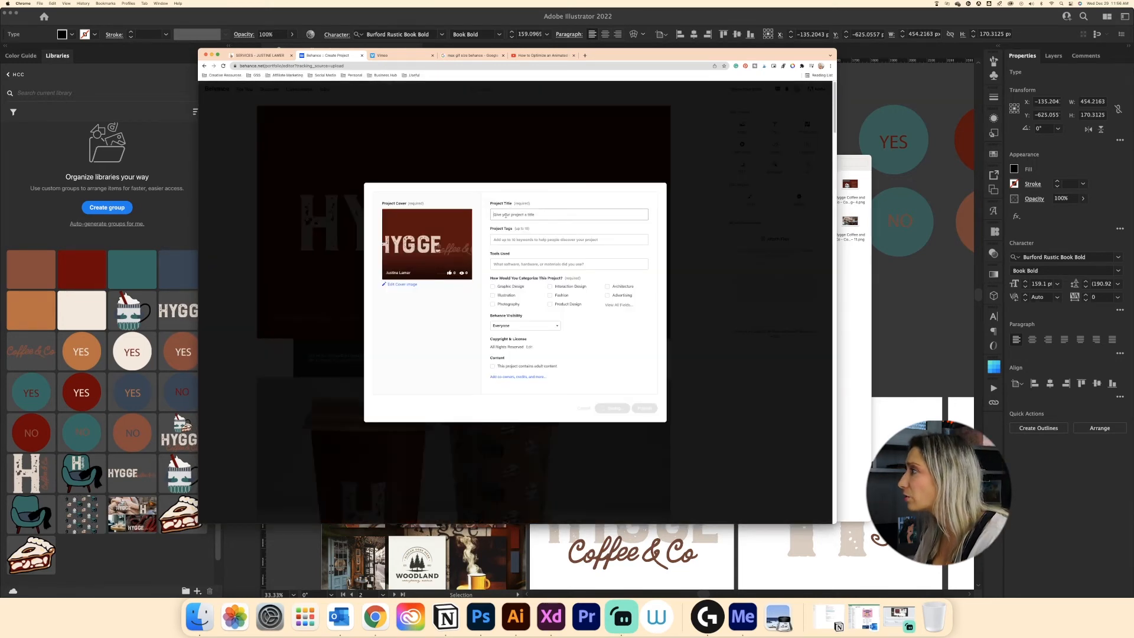
pyautogui.click(390, 284)
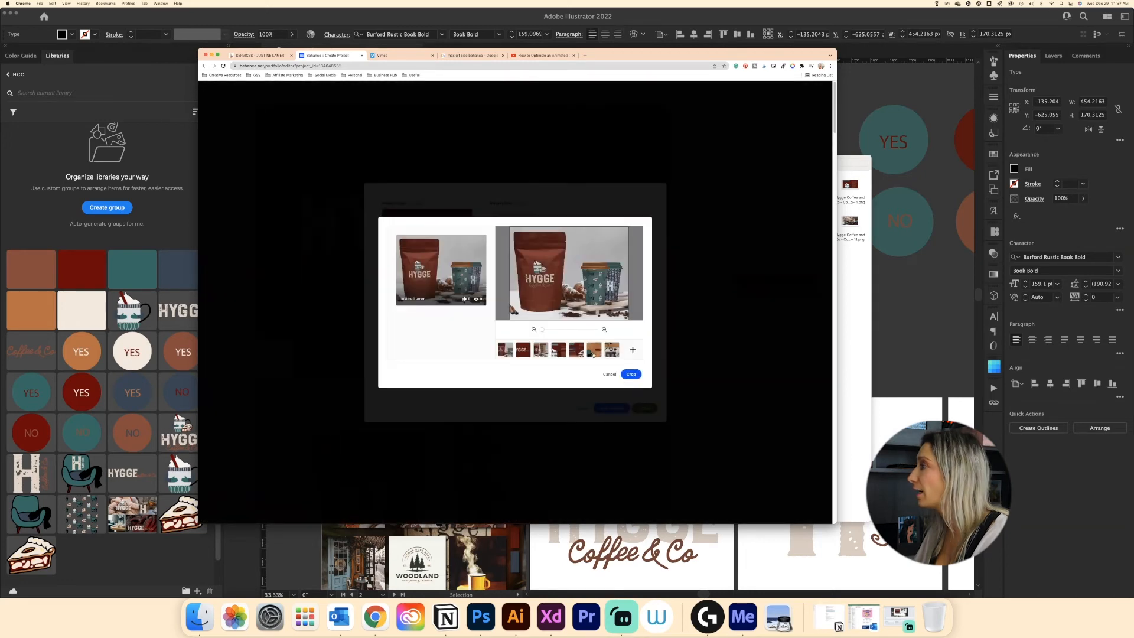
pyautogui.click(630, 374)
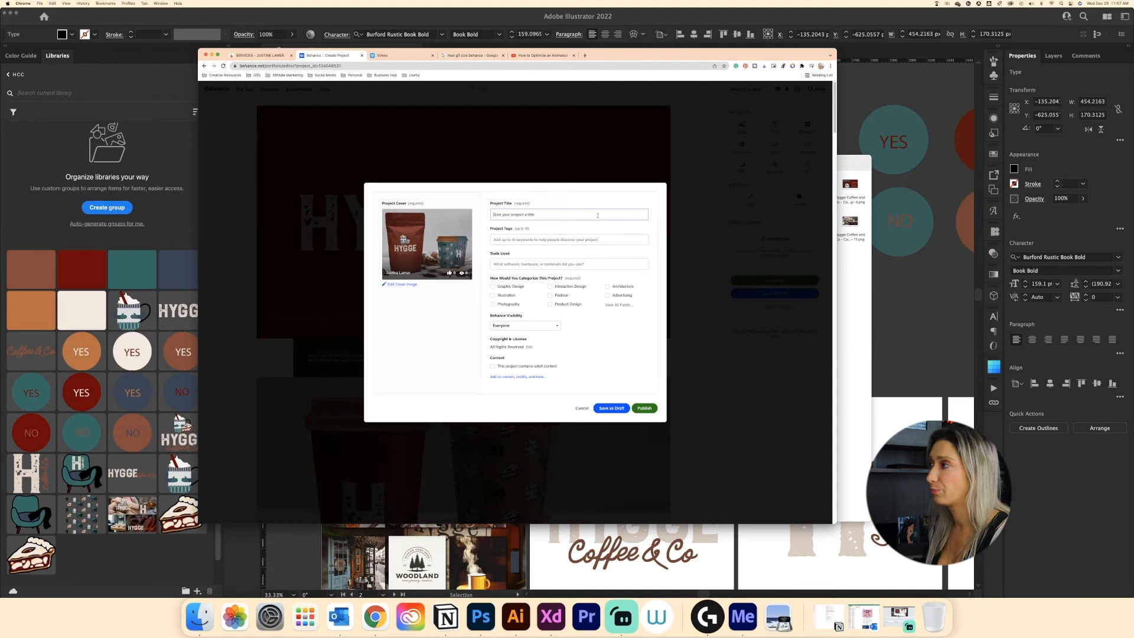
pyautogui.write('HYGGE COFFEE AND CO - COFFEE SHOP BRAND IDENTITY')
# - Add the project tags branding, brand identity, coffee shop, coffee, bakery, food and beverage, coffee logo, hygge, authentic brand development and coffee branding
pyautogui.click(532, 240)
pyautogui.write('BRANDING, BRAND IDENTITY, COFFEE SHOP, COFFEE, BAKERY, FOOD AND BEVERAGE, COFFEE LOGO, HYGGE, AUTHENTIC BRAND DEVELOPMENT, COFFEE BRANDING')
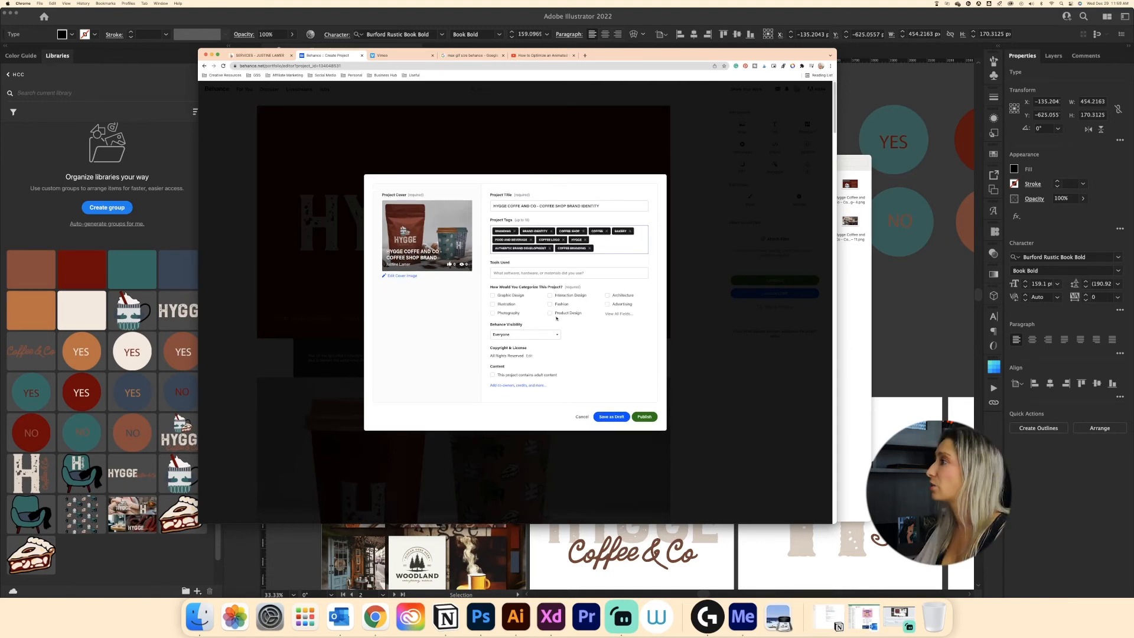
# - List Adobe Illustrator, Adobe Photoshop and Adobe Fresco as the tools used and show all creative fields for categorizing the project
pyautogui.write('ADOBE')
pyautogui.press('Down')
pyautogui.press('Down')
pyautogui.press('Return')
pyautogui.write('ADOBE')
pyautogui.press('Down')
pyautogui.press('Return')
pyautogui.write('FRESC')
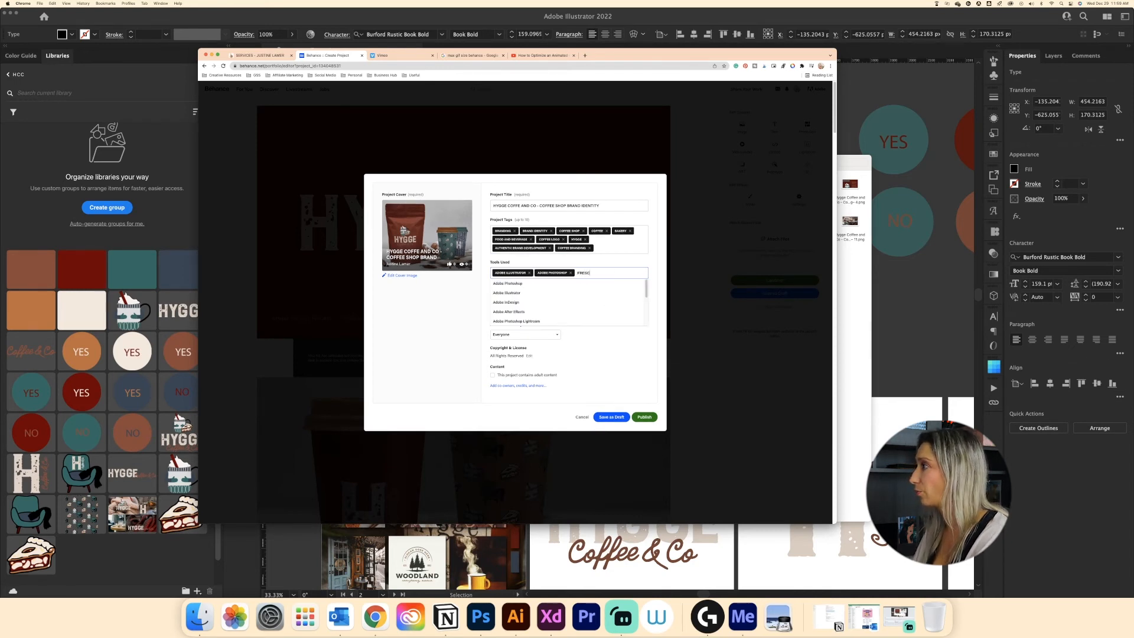
pyautogui.write('O')
pyautogui.press('Down')
pyautogui.press('Return')
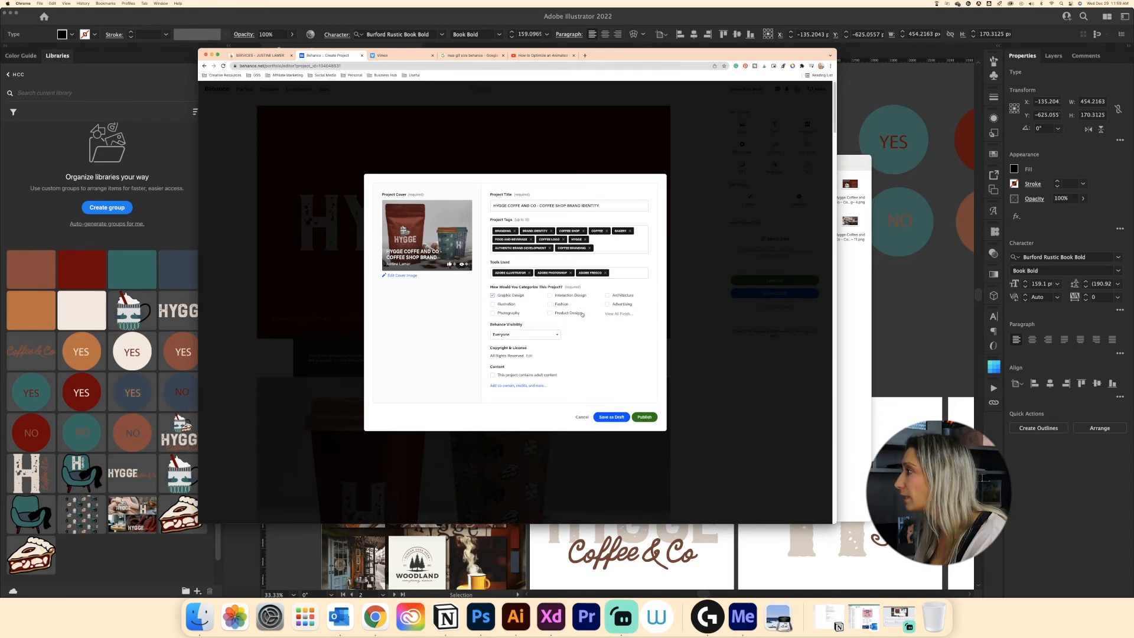
pyautogui.click(619, 314)
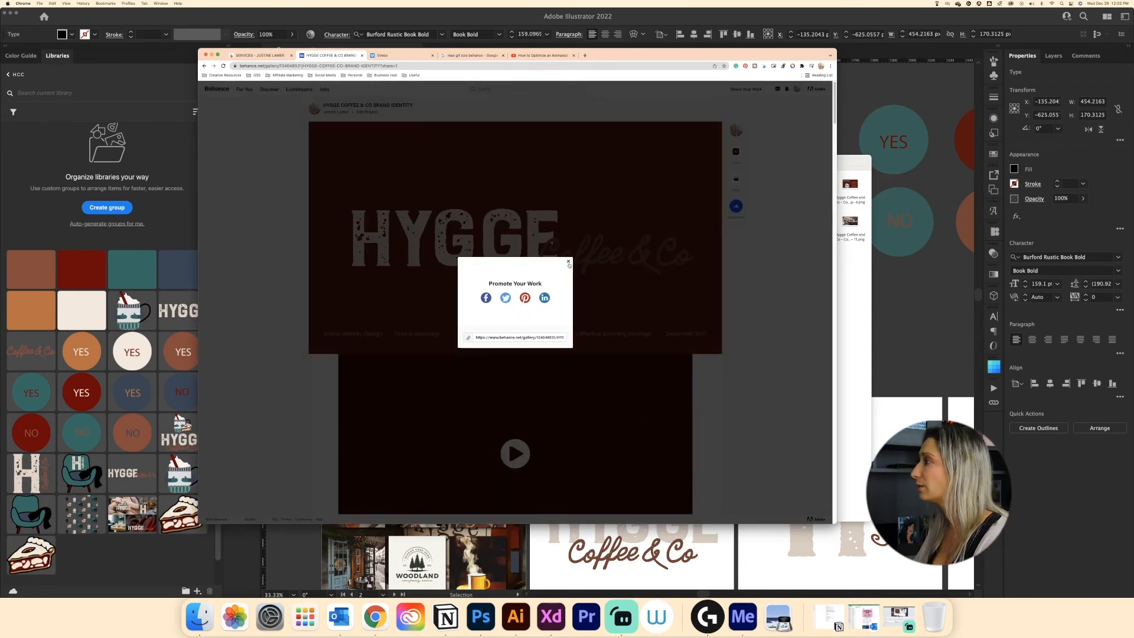
# - Dismiss the Promote Your Work dialog and look over the published project page
pyautogui.click(568, 261)
pyautogui.scroll(-5, 643, 447)
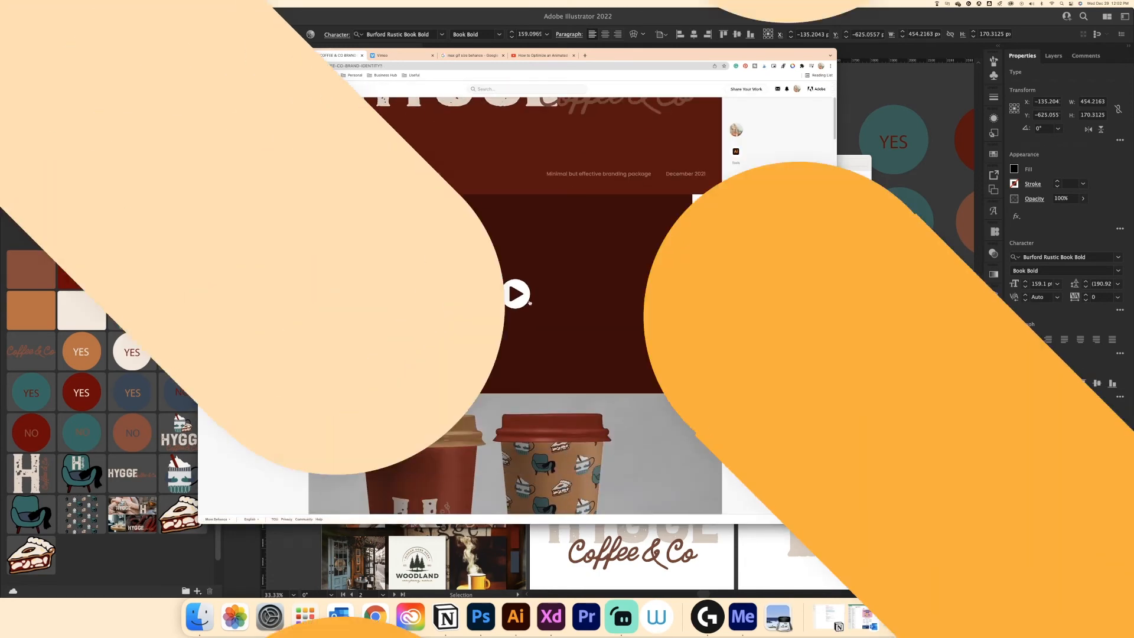